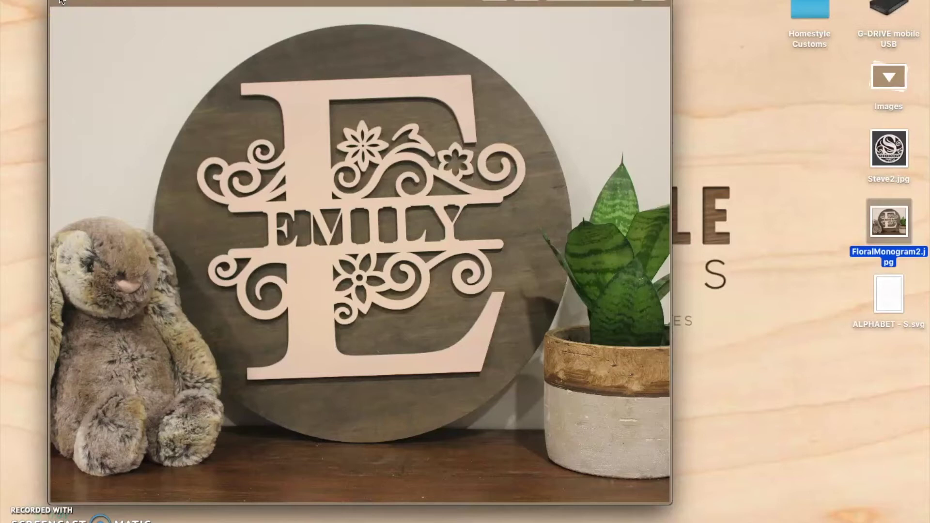
# Close the photo preview and return to the Floral Split Monogram folder in Finder.
pyautogui.click(60, 2)
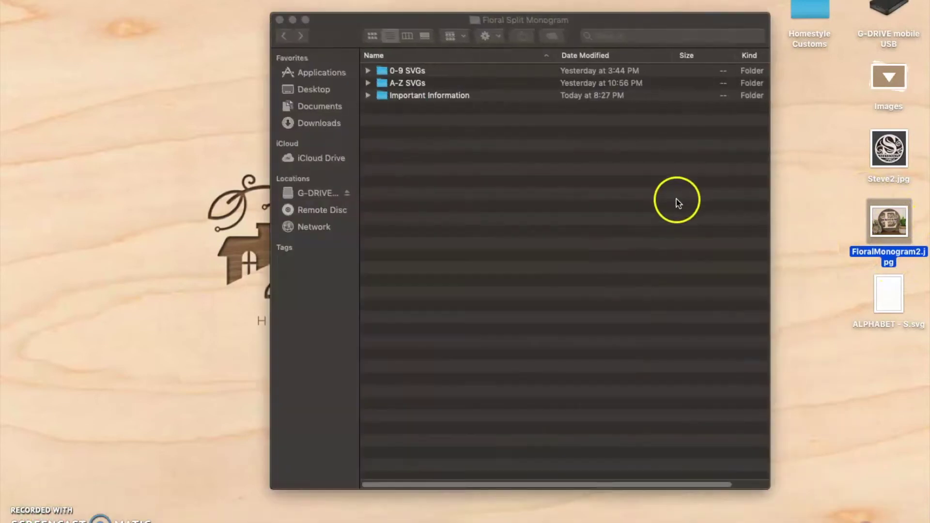
pyautogui.click(284, 36)
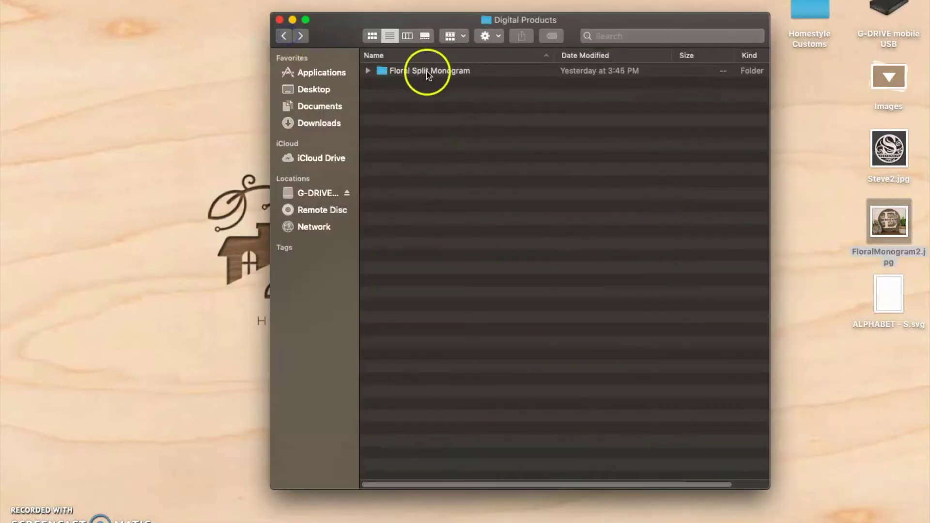
pyautogui.click(302, 35)
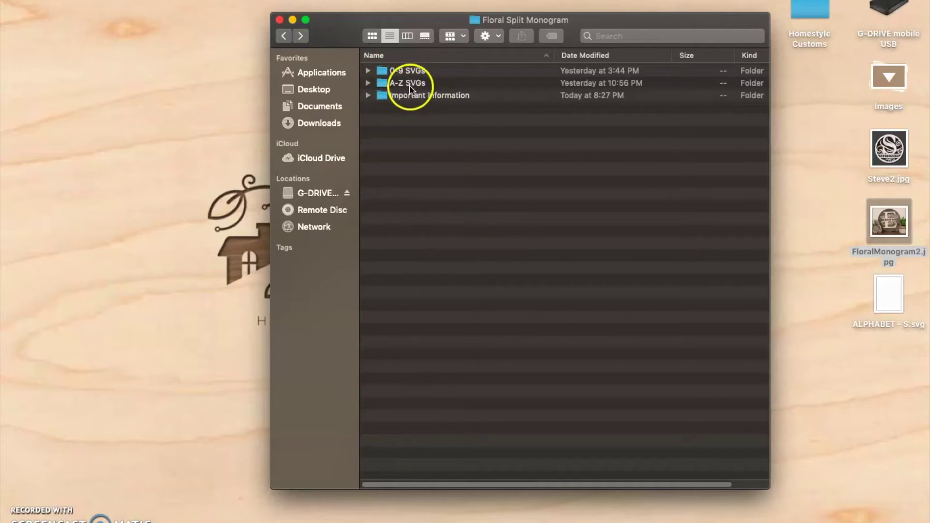
pyautogui.click(368, 97)
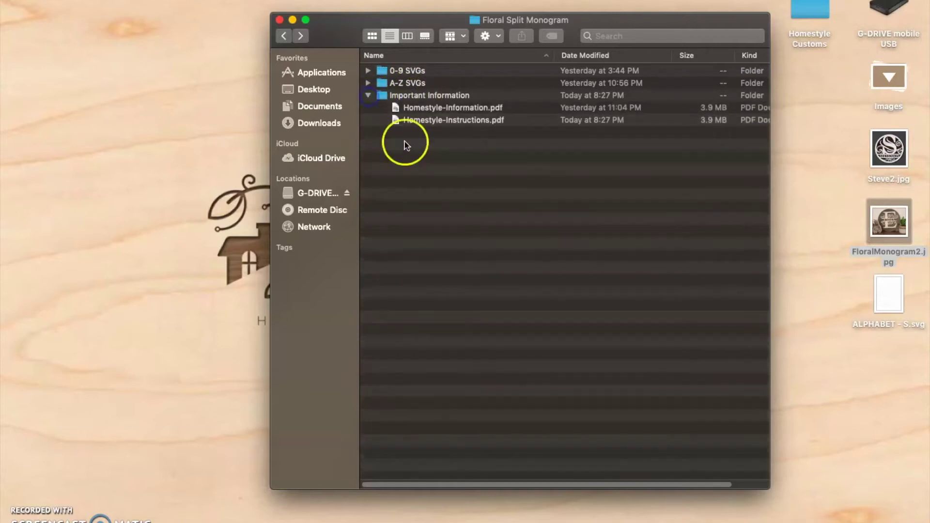
pyautogui.click(425, 110)
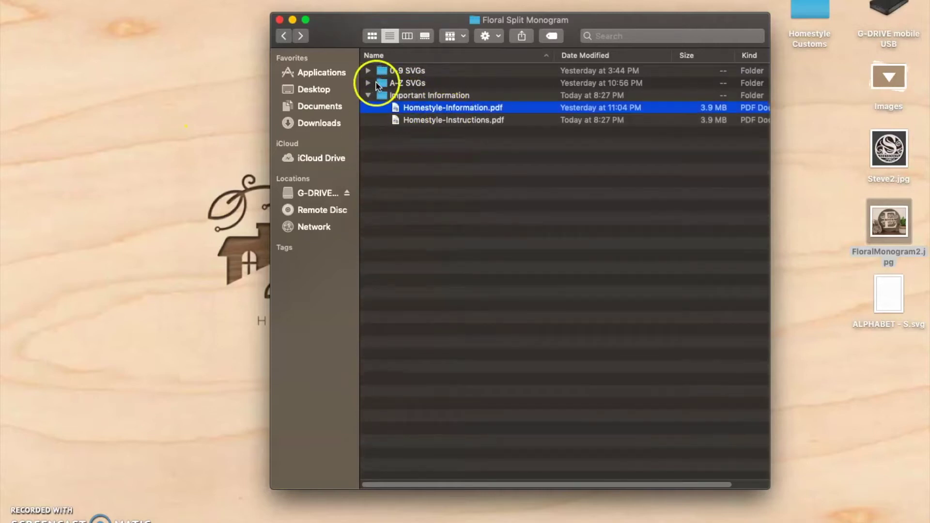
# Expand the A-Z SVGs folder and briefly preview FloralMonogram2.jpg on the desktop.
pyautogui.click(368, 83)
pyautogui.click(367, 82)
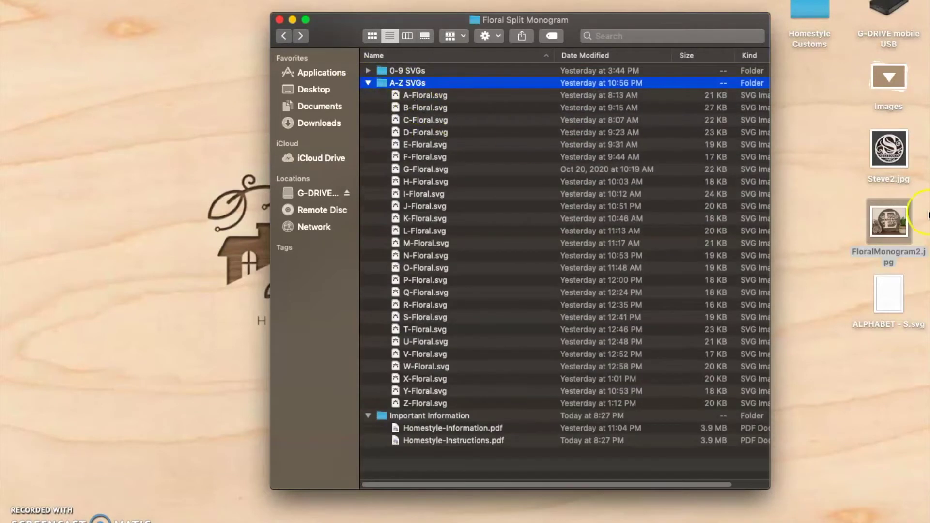
pyautogui.click(894, 224)
pyautogui.press('space')
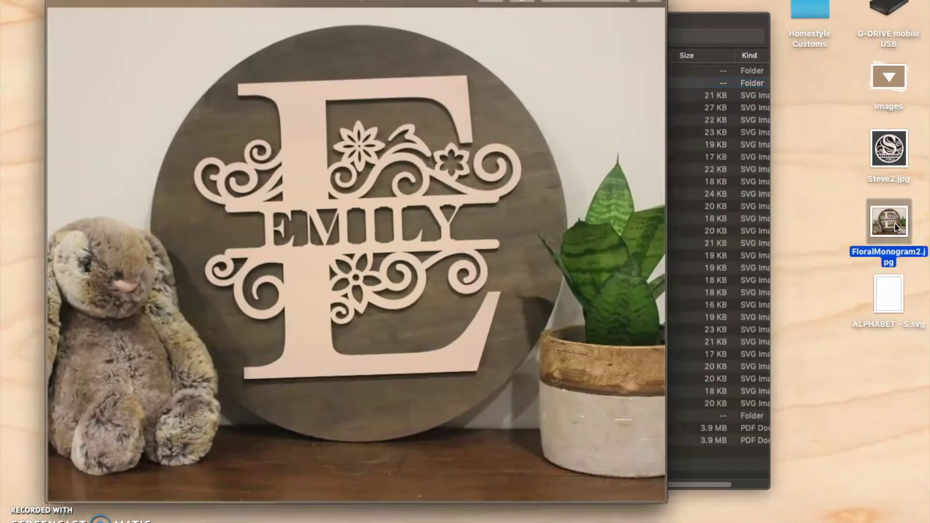
pyautogui.press('space')
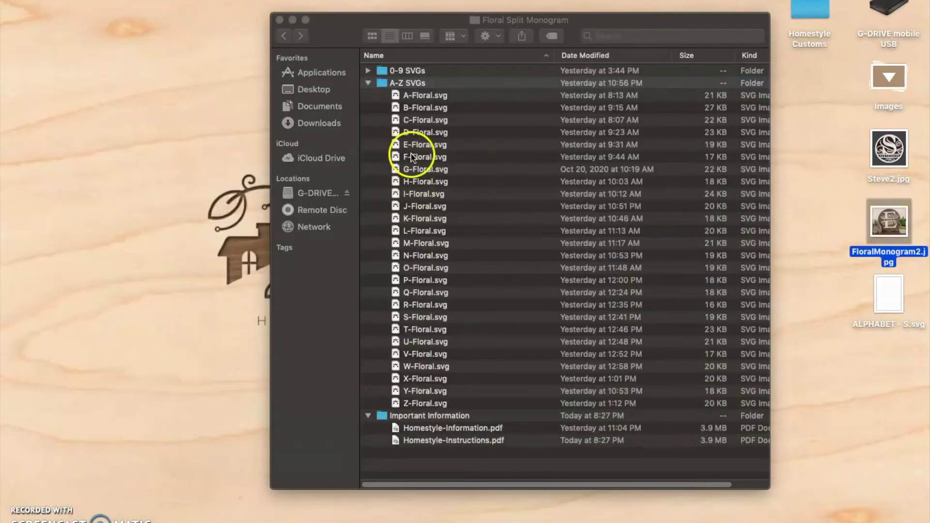
# Select E-Floral.svg and bring up its context menu.
pyautogui.moveTo(414, 146); pyautogui.dragTo(435, 160)
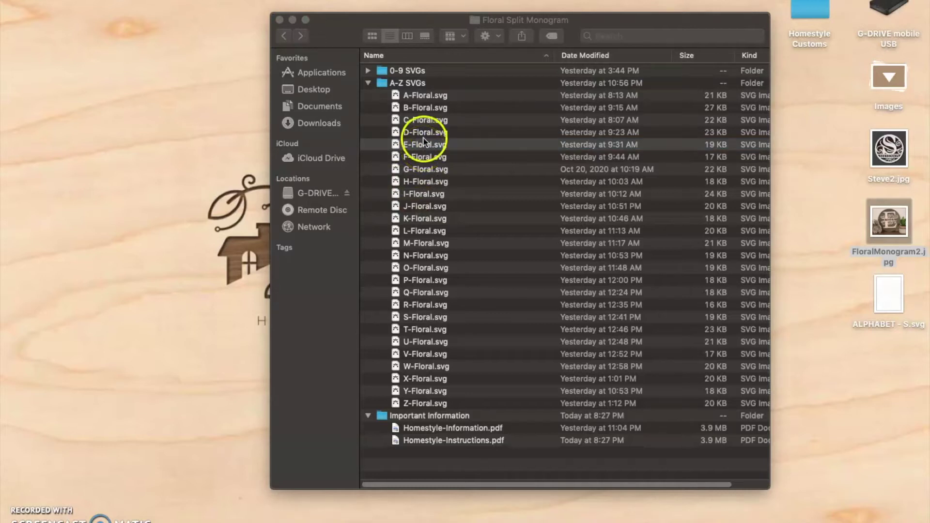
pyautogui.click(422, 148)
pyautogui.rightClick(423, 147)
pyautogui.moveTo(501, 162)
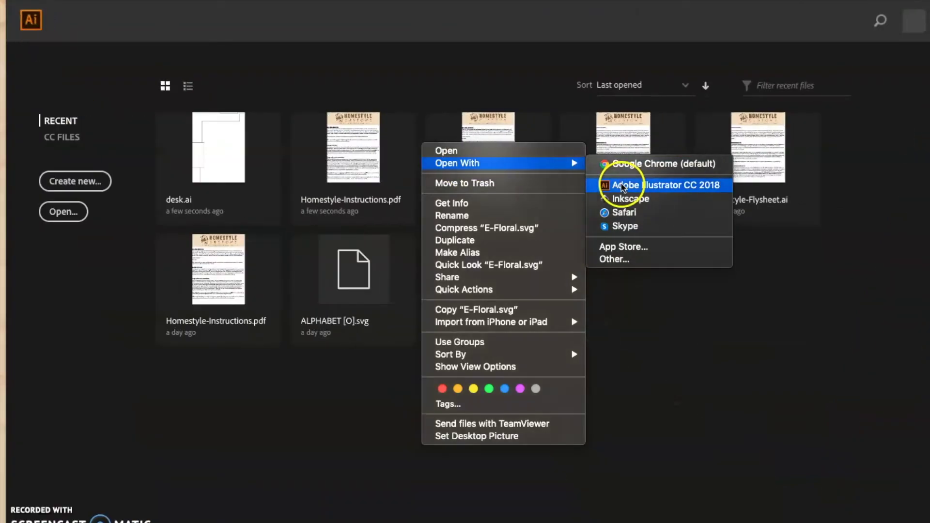
# Open E-Floral.svg in Illustrator and delete the accidental Lorem ipsum placeholder text.
pyautogui.click(622, 186)
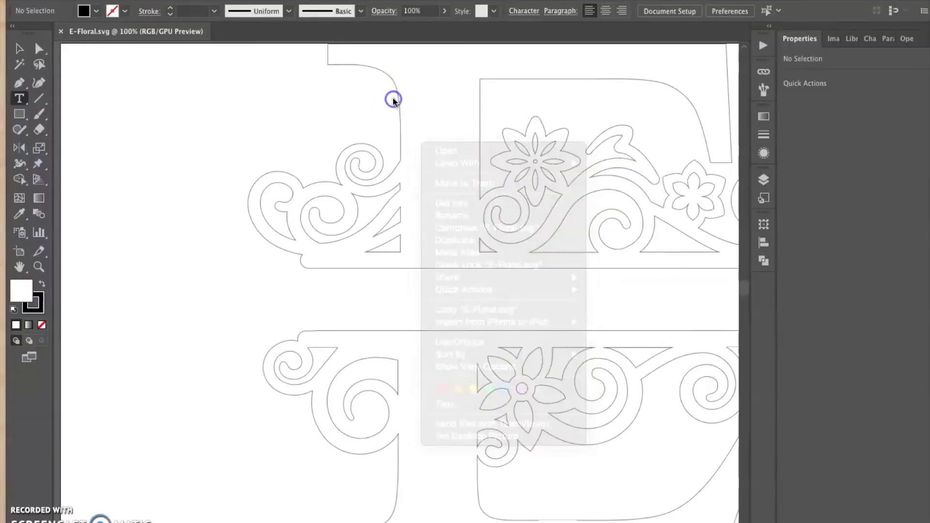
pyautogui.click(393, 97)
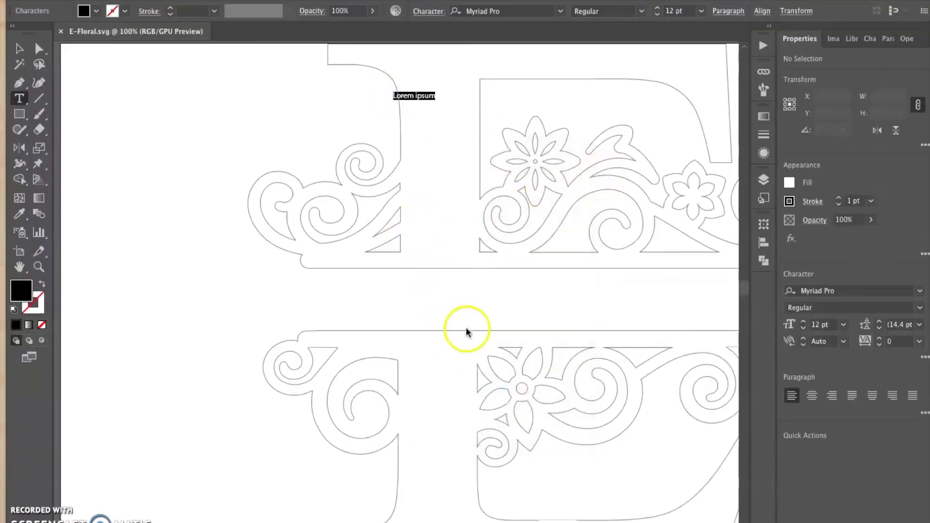
pyautogui.moveTo(564, 280); pyautogui.dragTo(484, 272)
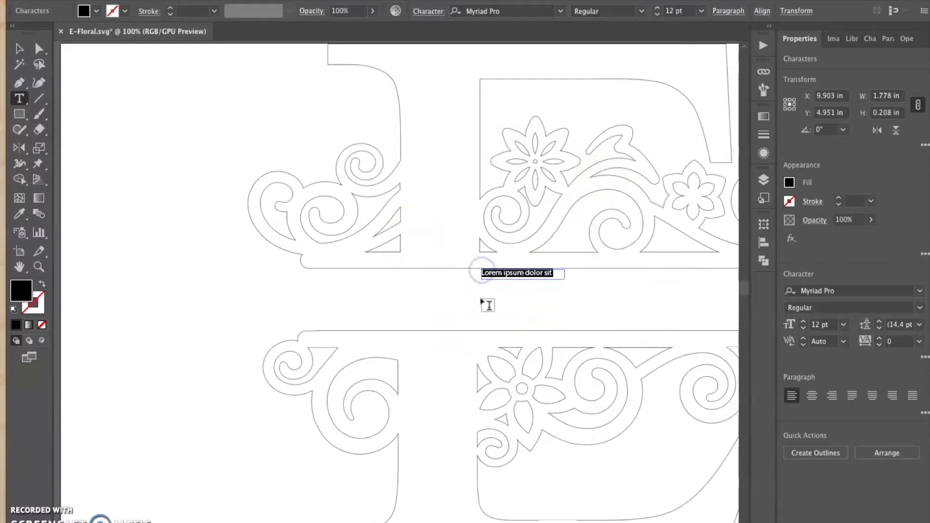
pyautogui.press('Escape')
pyautogui.press('Delete')
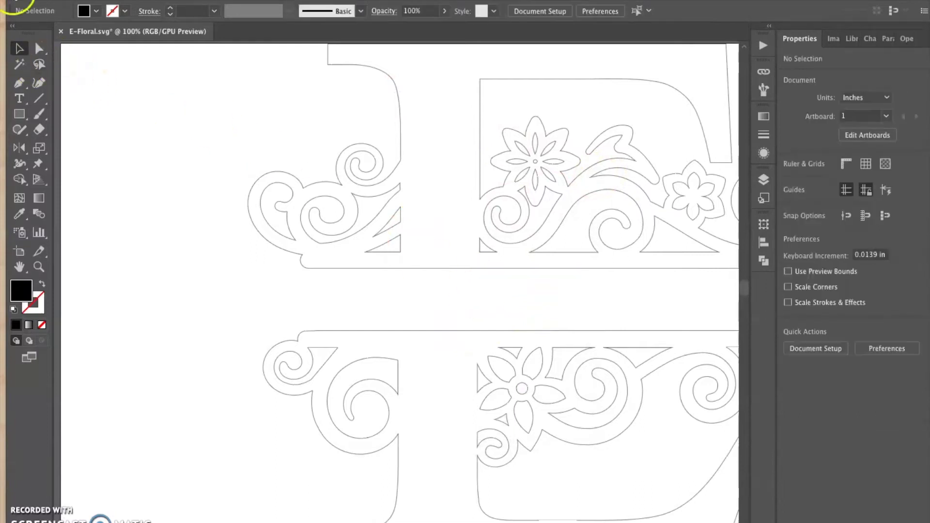
# Pan and zoom out with the Zoom tool so the whole floral E fits.
pyautogui.moveTo(643, 263); pyautogui.dragTo(494, 252)
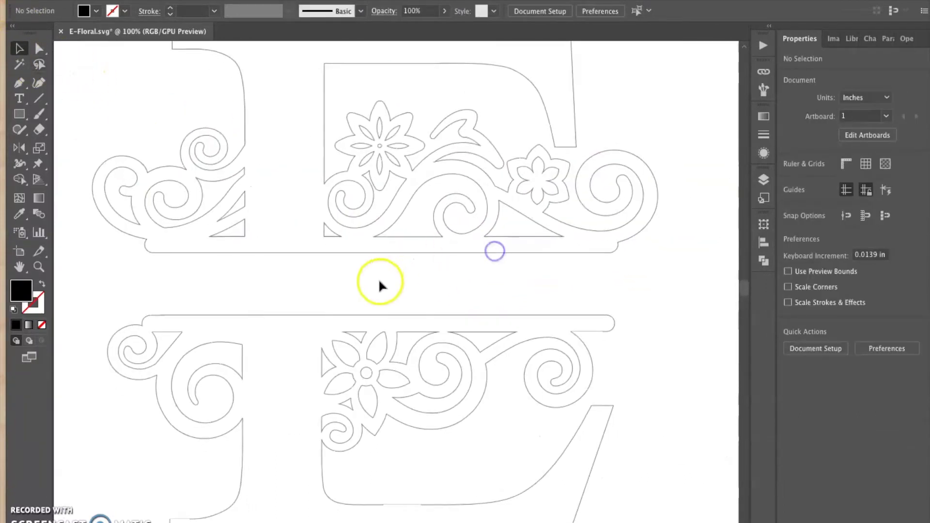
pyautogui.click(36, 269)
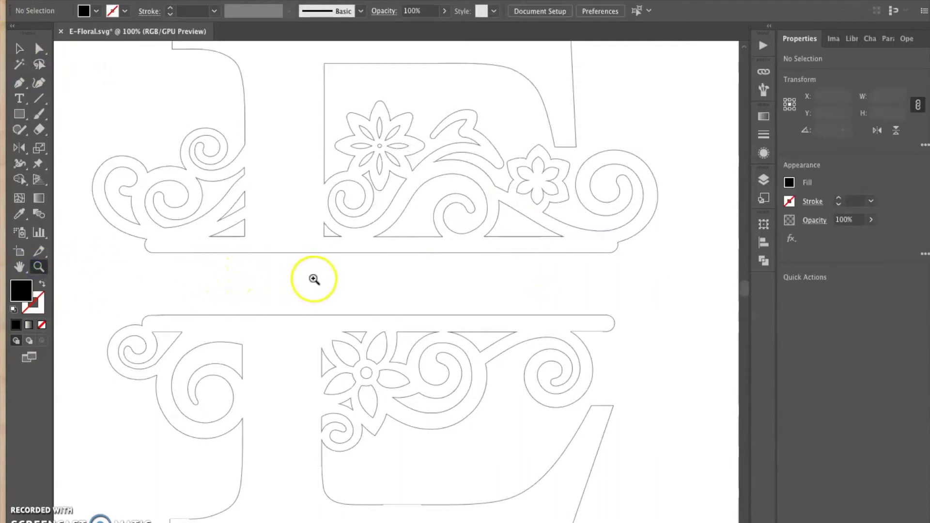
pyautogui.moveTo(309, 244); pyautogui.dragTo(276, 236)
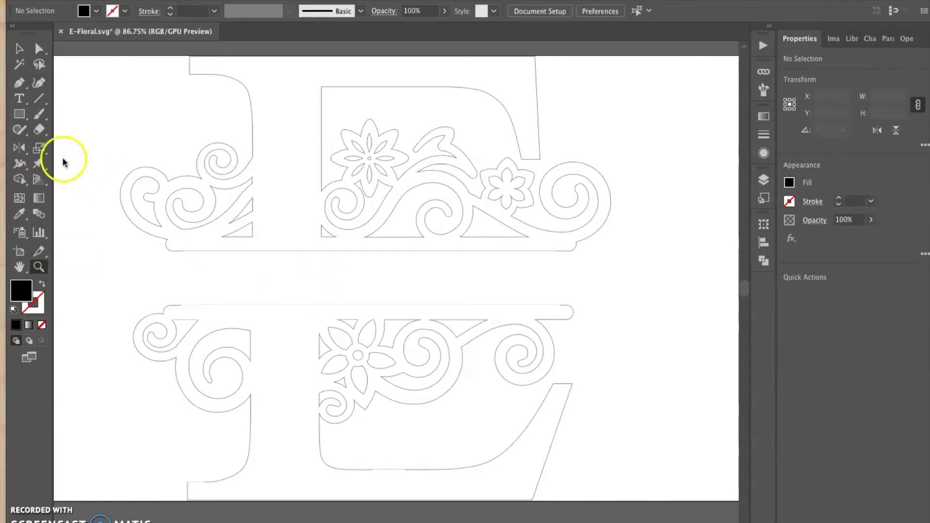
pyautogui.click(19, 100)
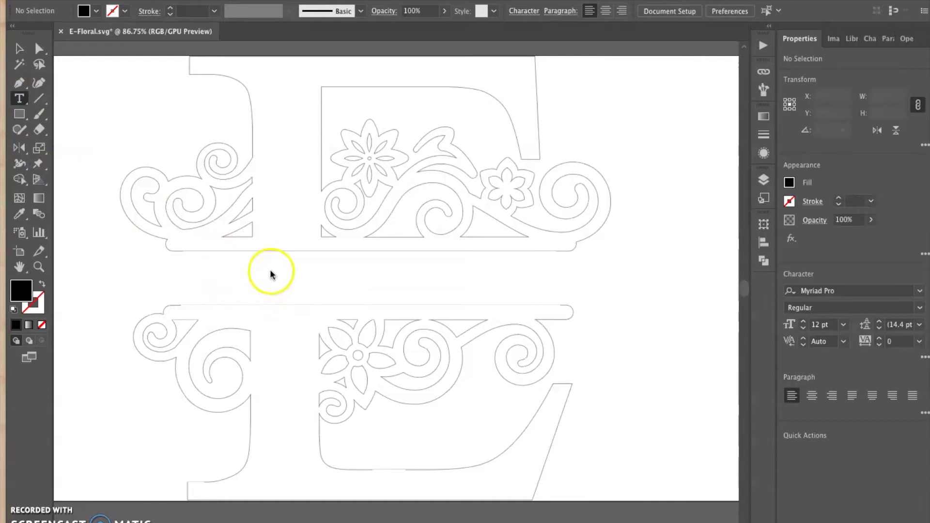
pyautogui.click(18, 51)
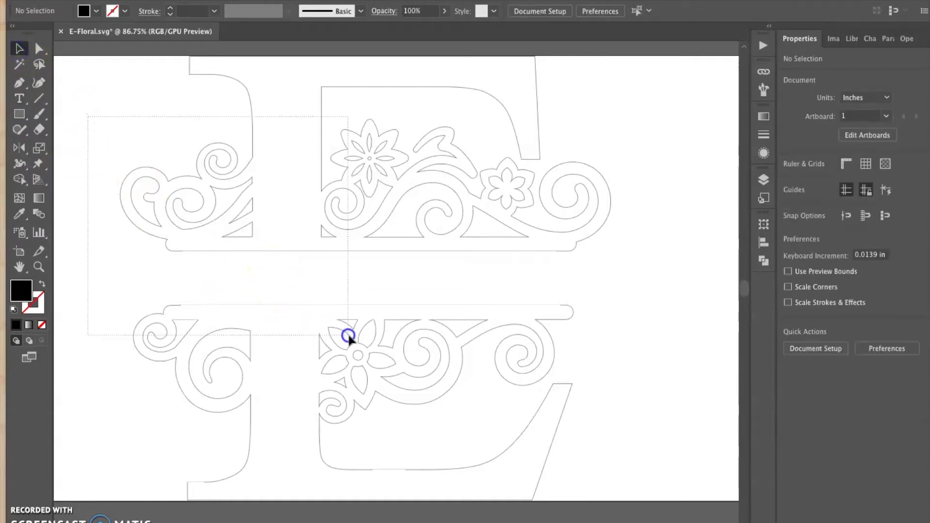
pyautogui.click(356, 347)
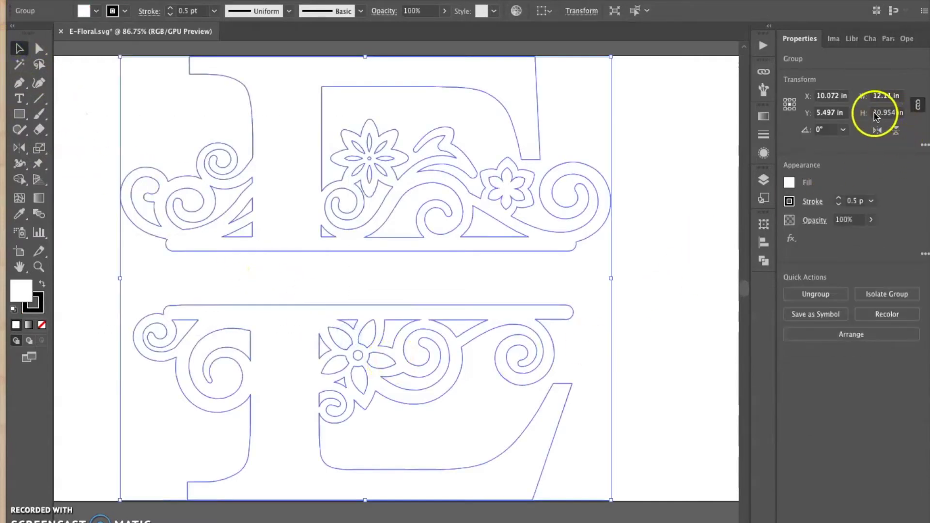
pyautogui.click(902, 113)
pyautogui.moveTo(900, 114); pyautogui.dragTo(882, 116)
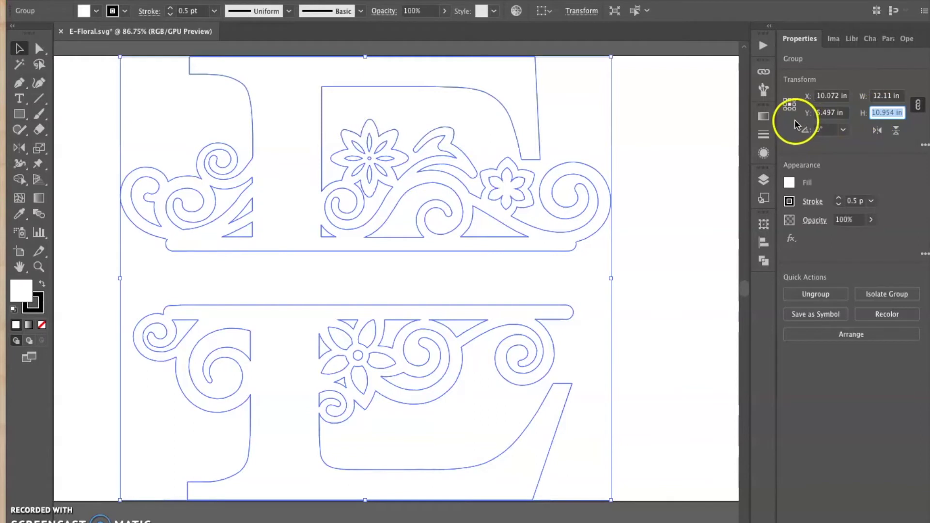
pyautogui.click(676, 114)
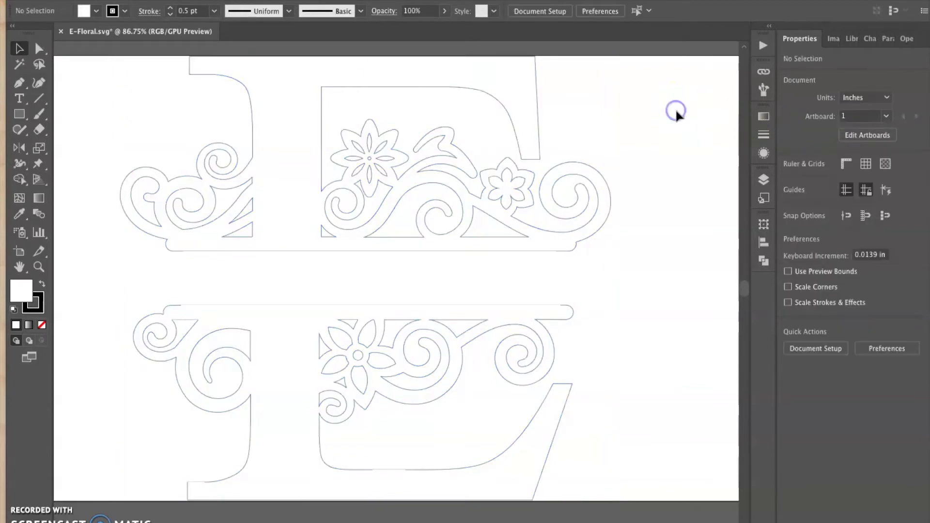
pyautogui.click(513, 191)
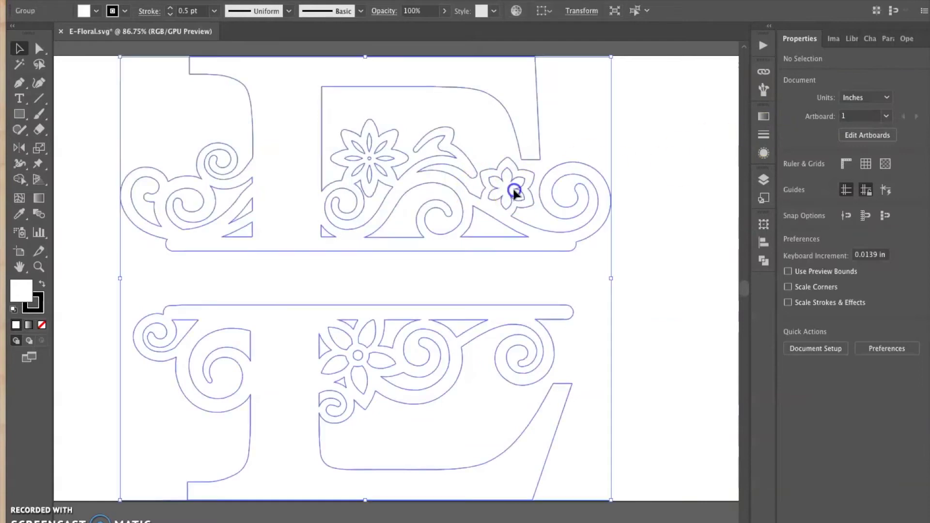
pyautogui.click(880, 100)
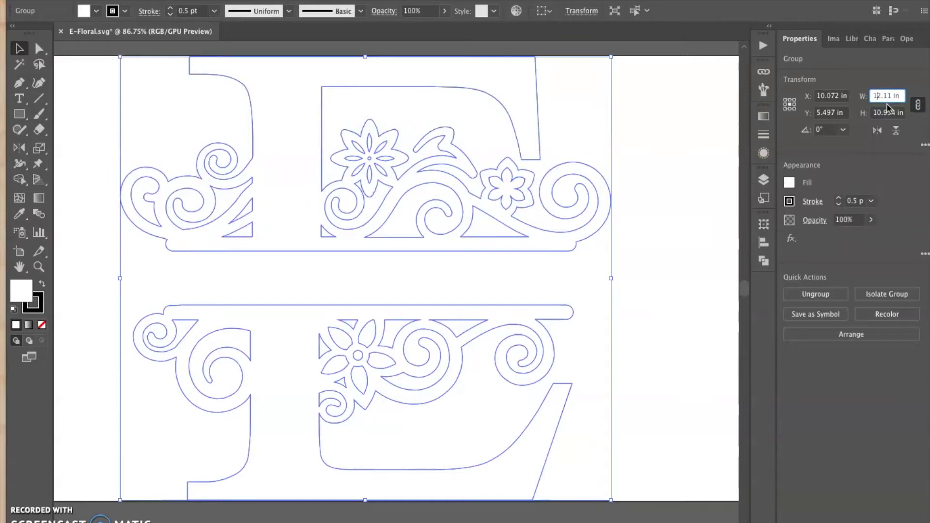
pyautogui.press('Left')
pyautogui.click(685, 196)
pyautogui.click(549, 215)
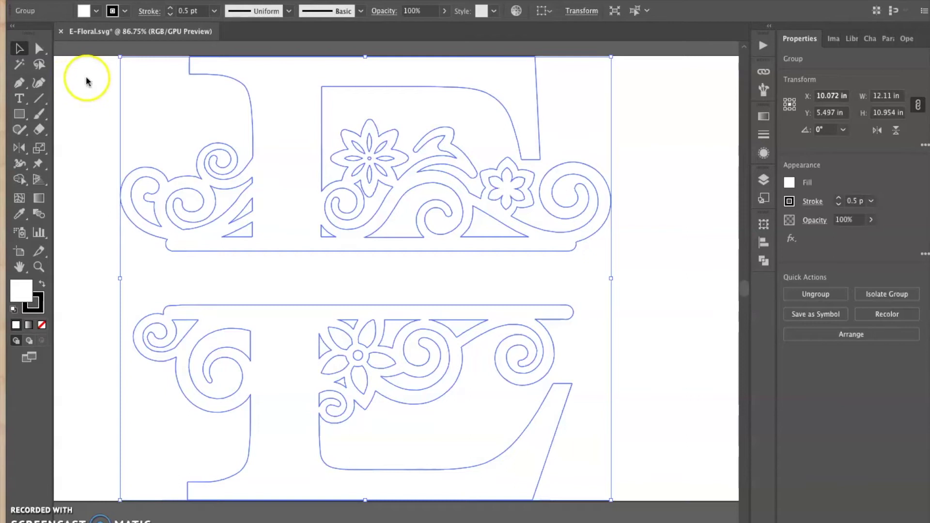
pyautogui.click(658, 276)
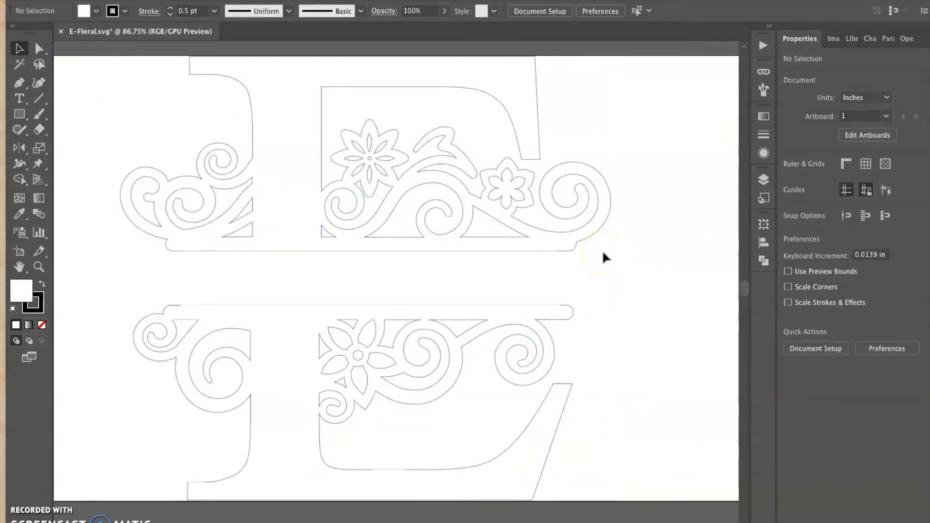
pyautogui.click(509, 218)
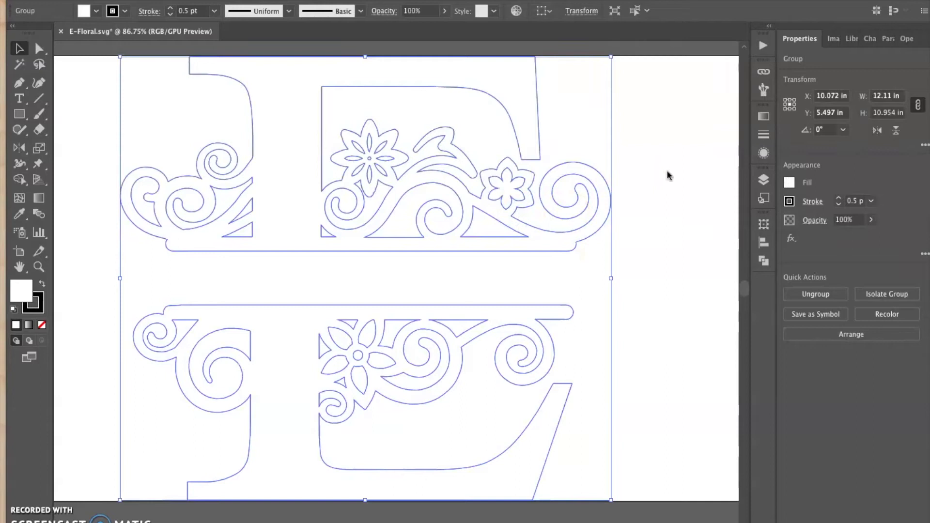
pyautogui.click(666, 168)
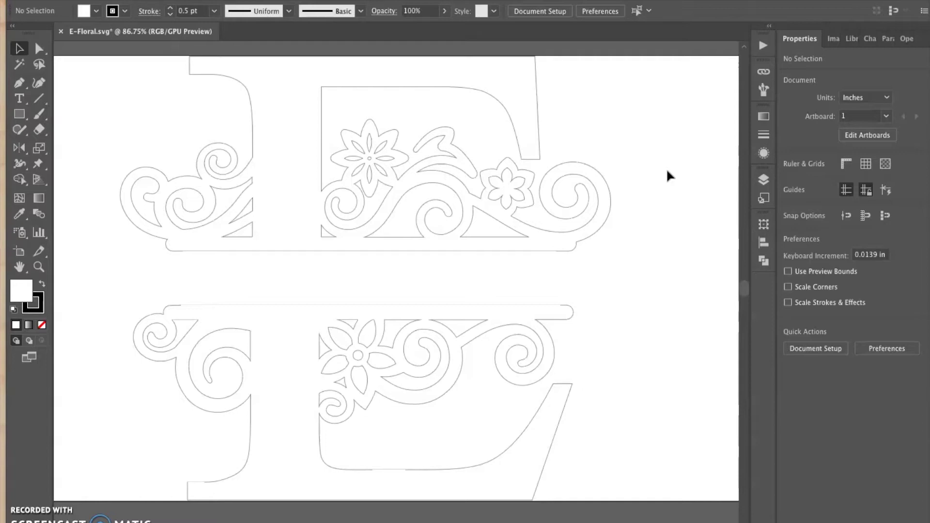
# Type the name EMILY between the two halves of the floral E.
pyautogui.click(20, 98)
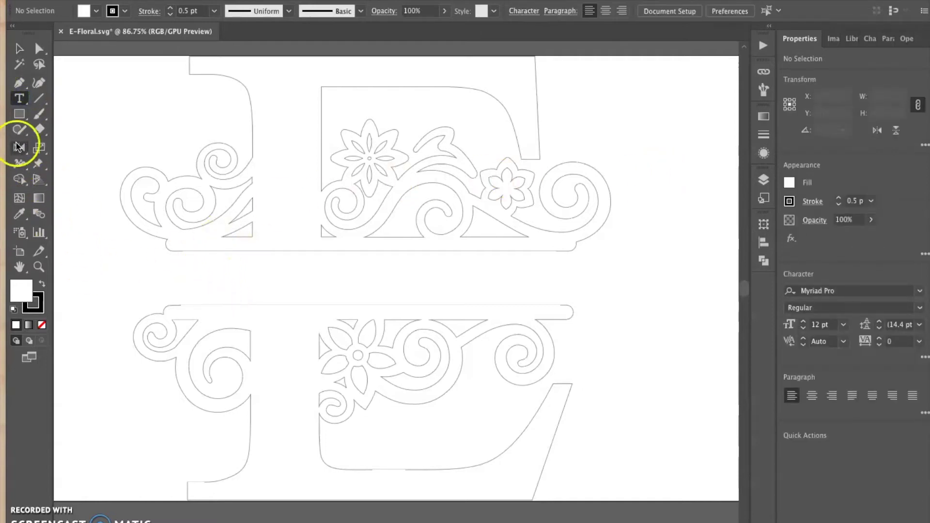
pyautogui.click(224, 269)
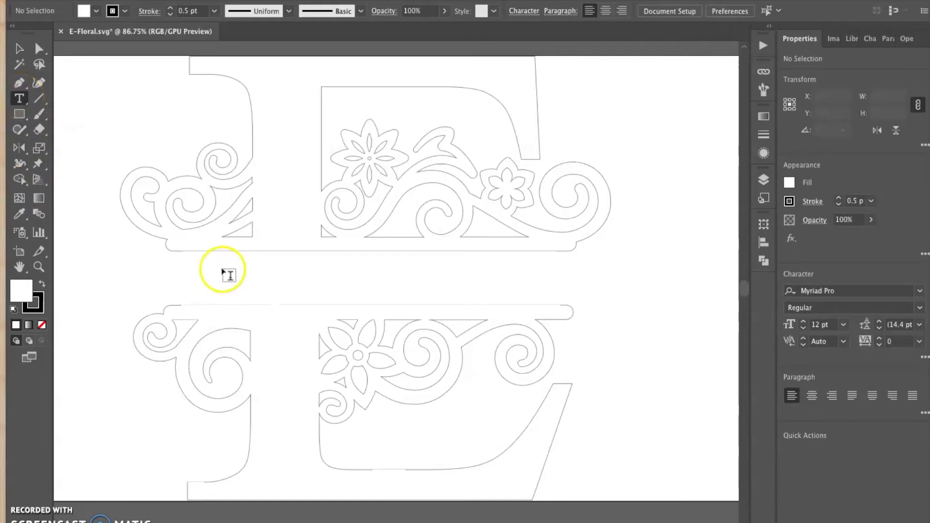
pyautogui.click(438, 331)
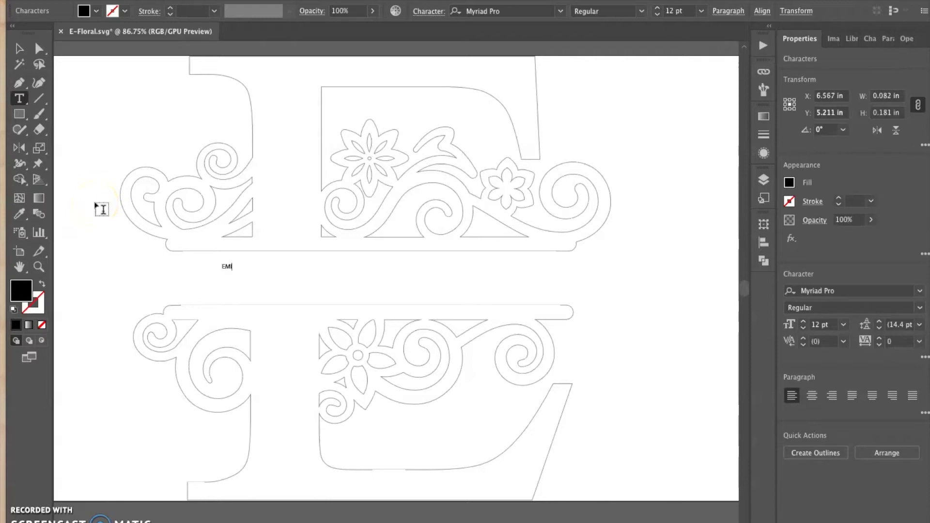
pyautogui.click(19, 48)
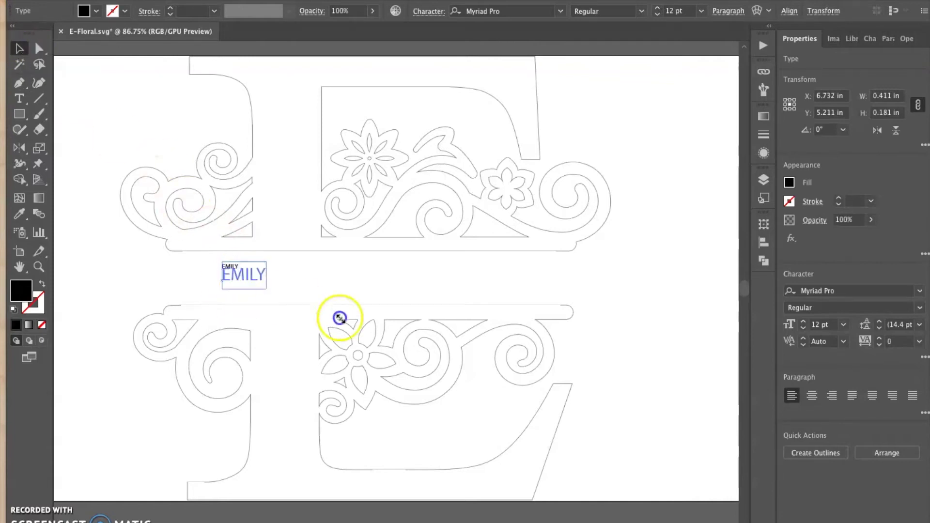
# Enlarge EMILY and position it across the E's centre band.
pyautogui.moveTo(240, 274); pyautogui.dragTo(592, 488)
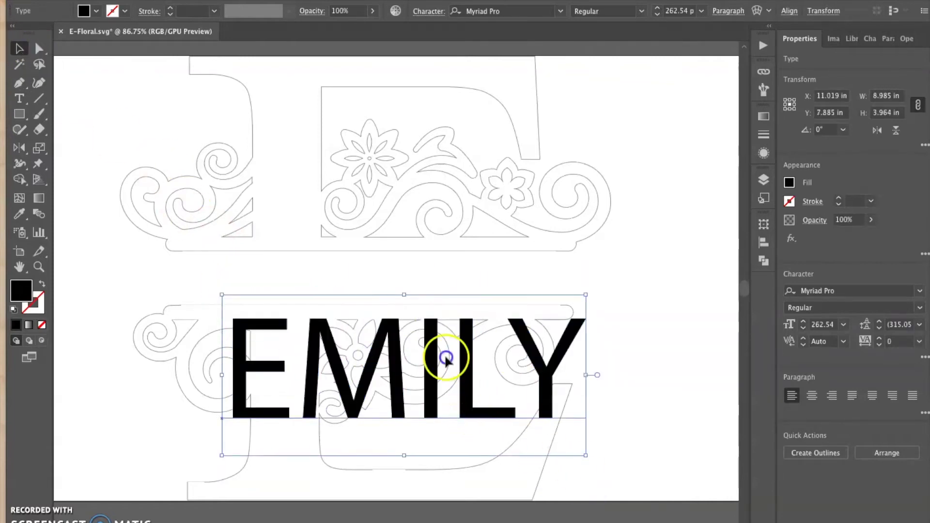
pyautogui.moveTo(477, 408); pyautogui.dragTo(448, 329)
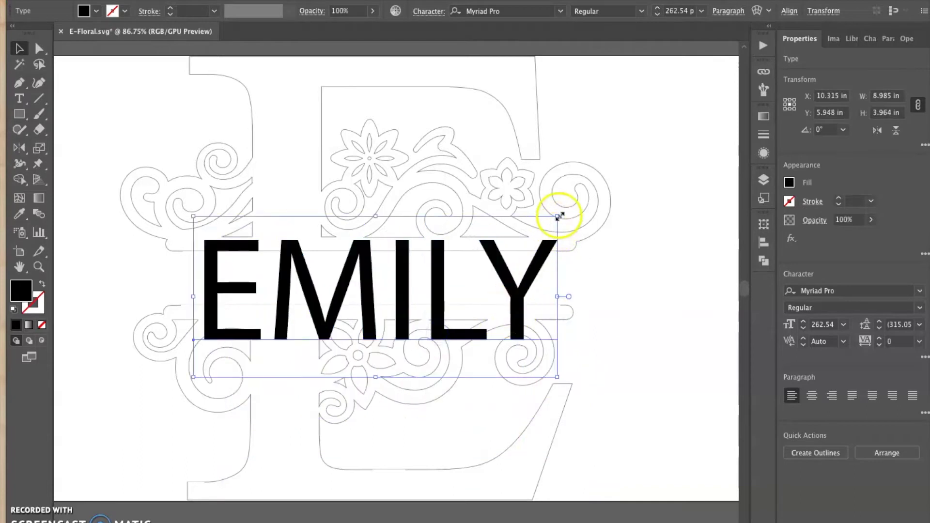
pyautogui.moveTo(556, 216); pyautogui.dragTo(518, 260)
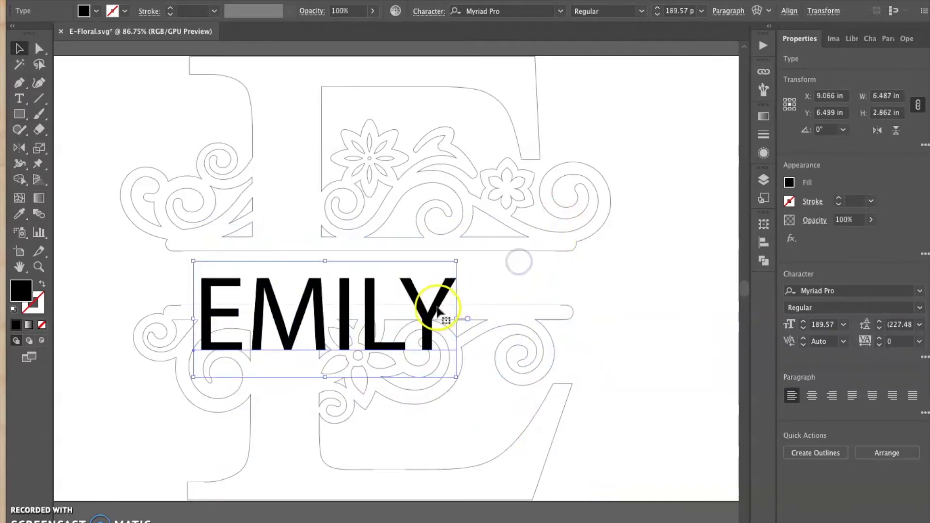
pyautogui.moveTo(439, 301); pyautogui.dragTo(468, 273)
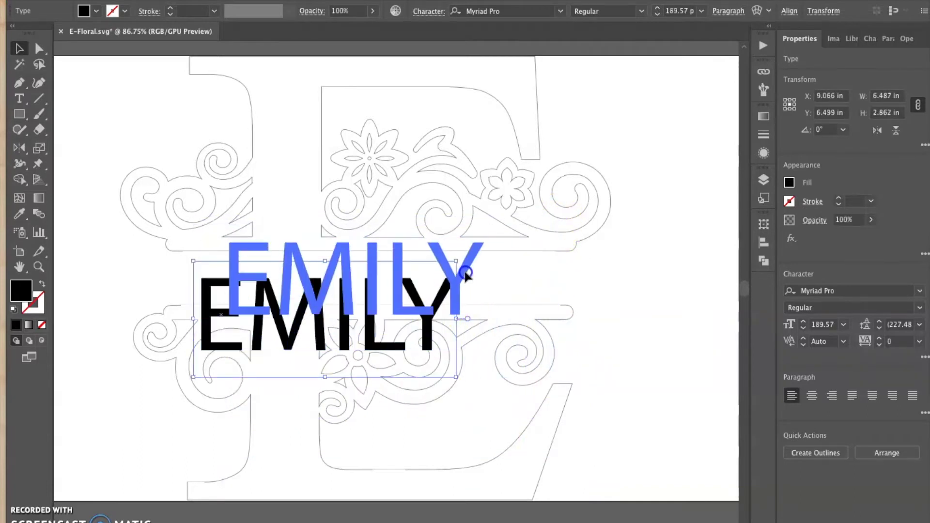
pyautogui.click(515, 13)
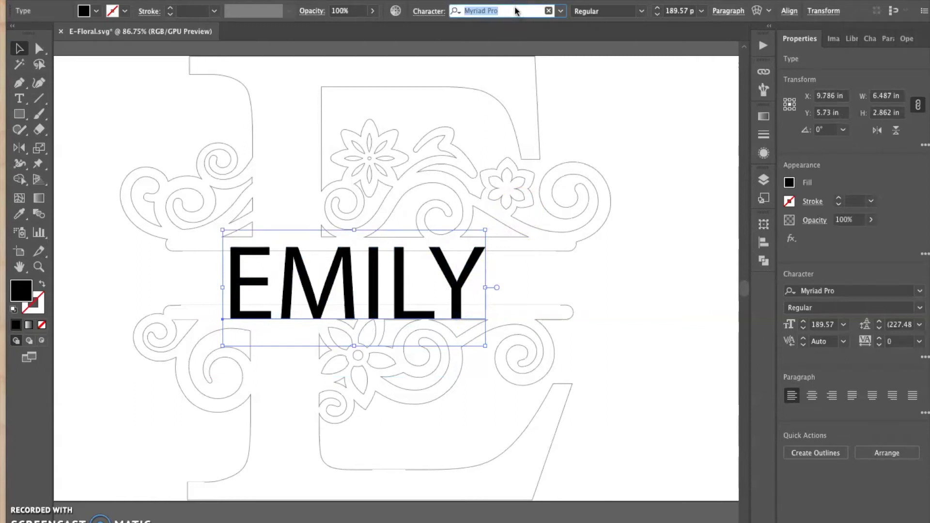
pyautogui.write('time')
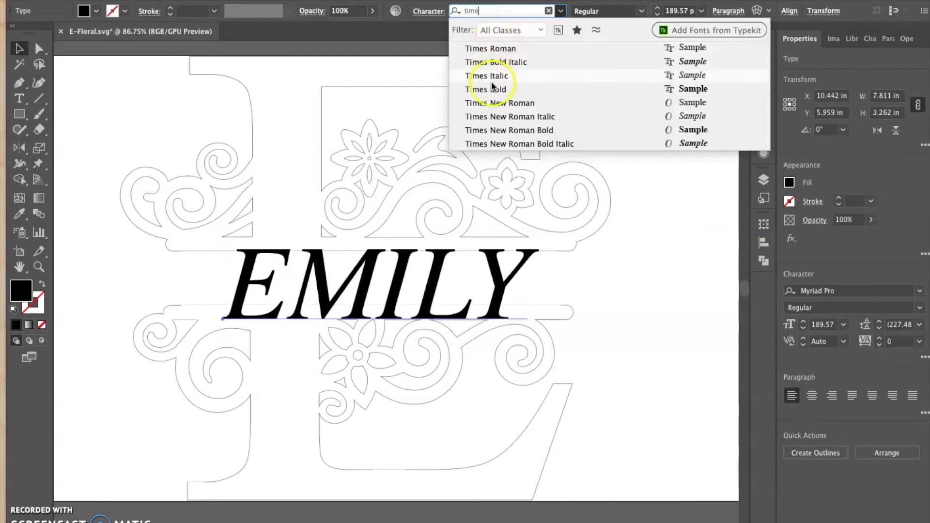
# Apply Times Bold to EMILY, shrink it slightly, then stretch it wider.
pyautogui.click(490, 90)
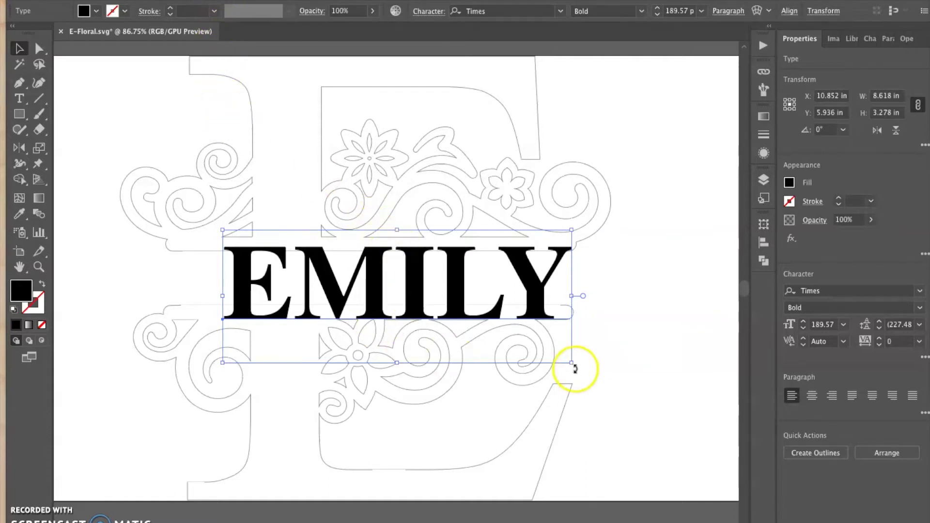
pyautogui.moveTo(572, 366); pyautogui.dragTo(543, 348)
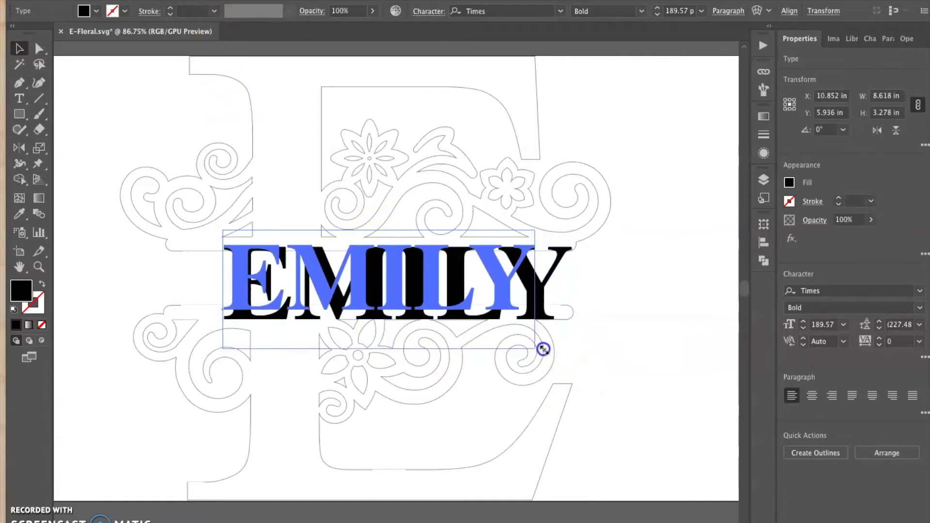
pyautogui.moveTo(536, 227); pyautogui.dragTo(532, 235)
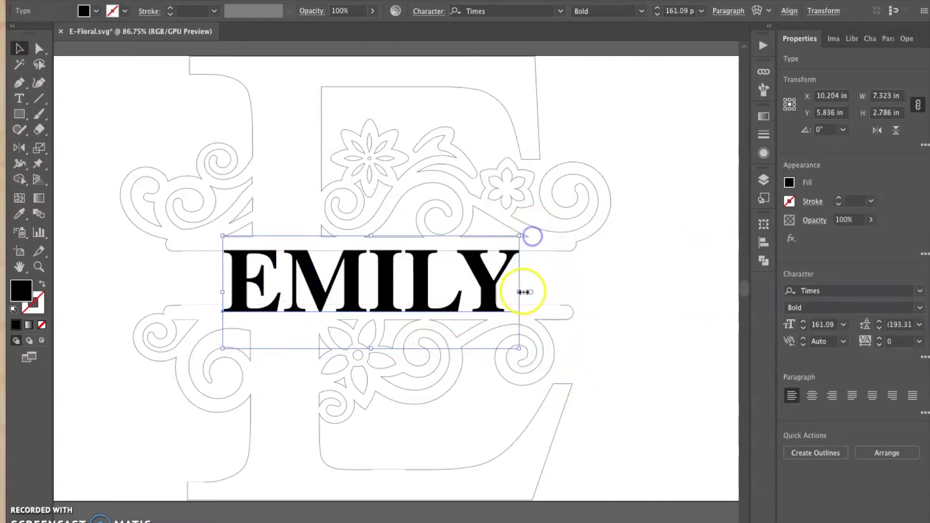
pyautogui.click(600, 304)
pyautogui.click(516, 299)
pyautogui.moveTo(516, 292); pyautogui.dragTo(606, 299)
pyautogui.click(653, 320)
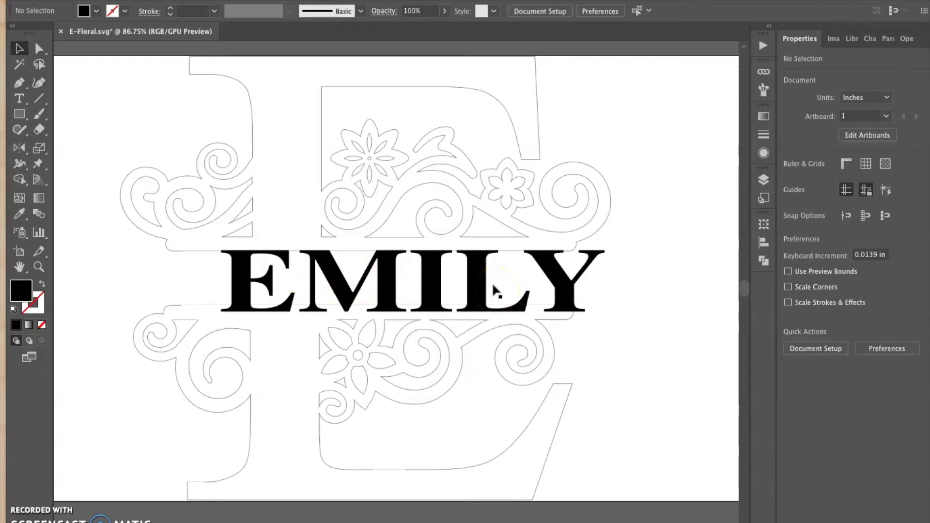
# Undo the stretch, scale EMILY down proportionally, and set tracking to 6.
pyautogui.hotkey('ctrl', 'z')
pyautogui.click(520, 350)
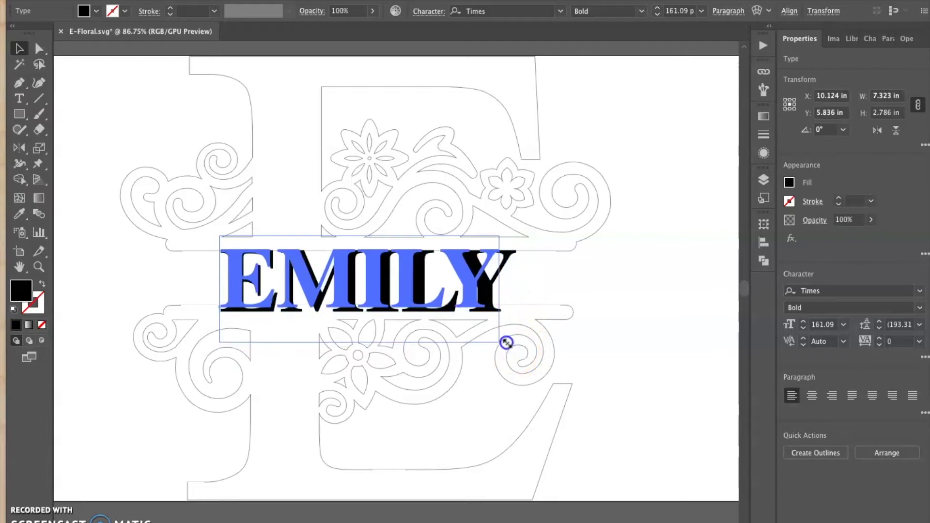
pyautogui.moveTo(515, 351); pyautogui.dragTo(501, 344)
pyautogui.click(634, 298)
pyautogui.scroll(3, 473, 260)
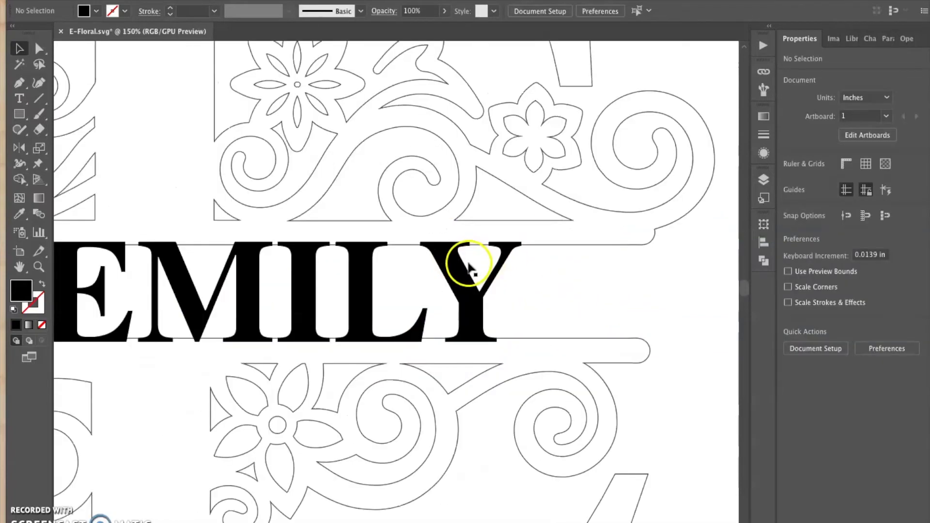
pyautogui.scroll(3, 468, 264)
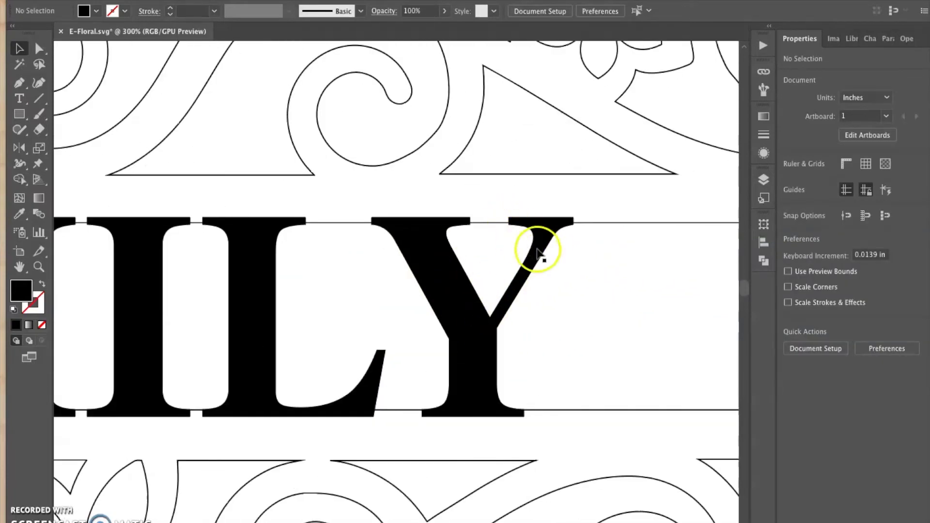
pyautogui.click(536, 245)
pyautogui.scroll(-2, 550, 222)
pyautogui.scroll(-2, 551, 220)
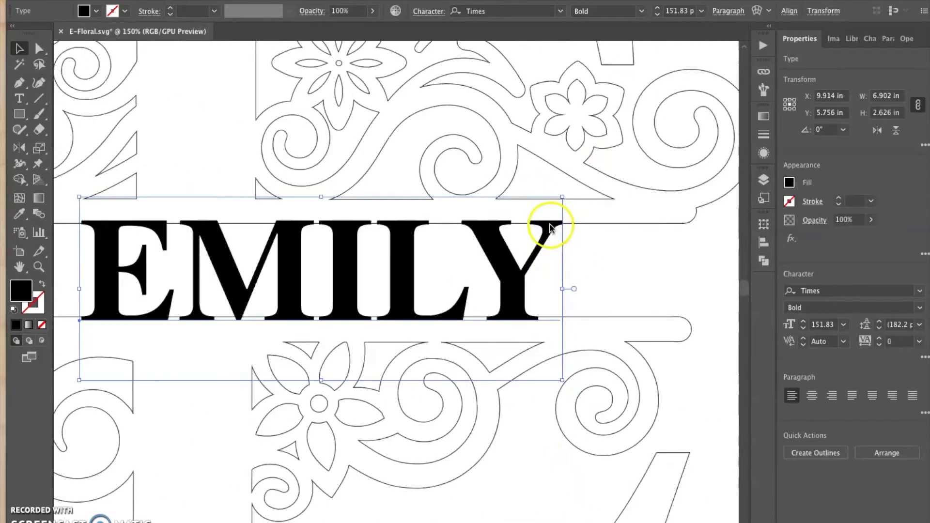
pyautogui.scroll(-2, 547, 222)
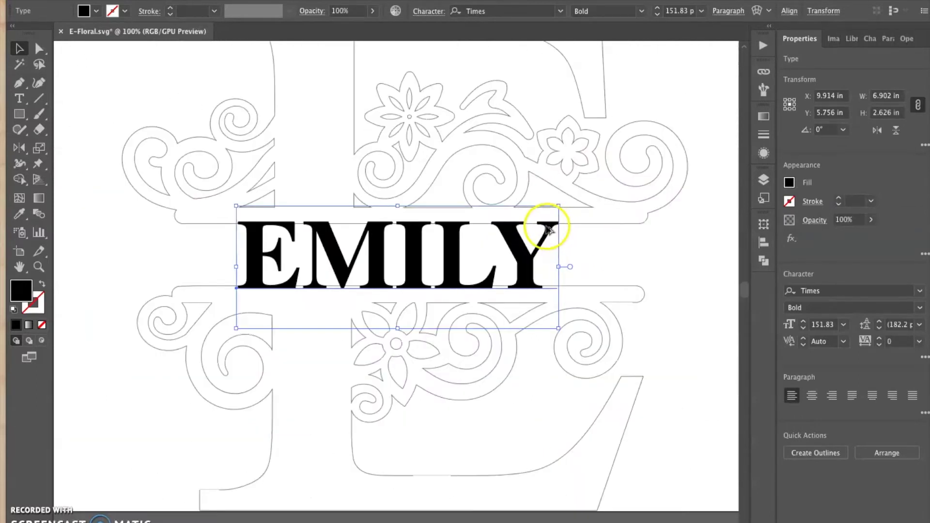
pyautogui.click(667, 256)
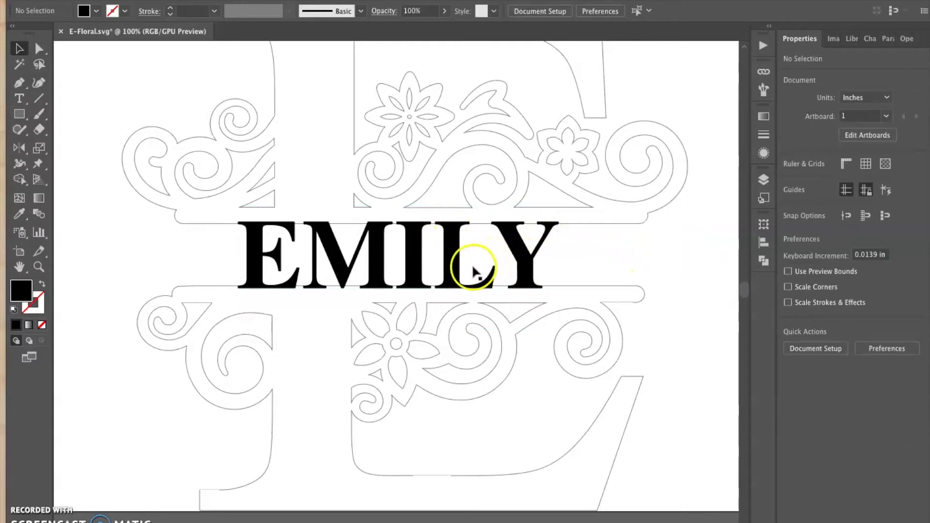
pyautogui.click(448, 268)
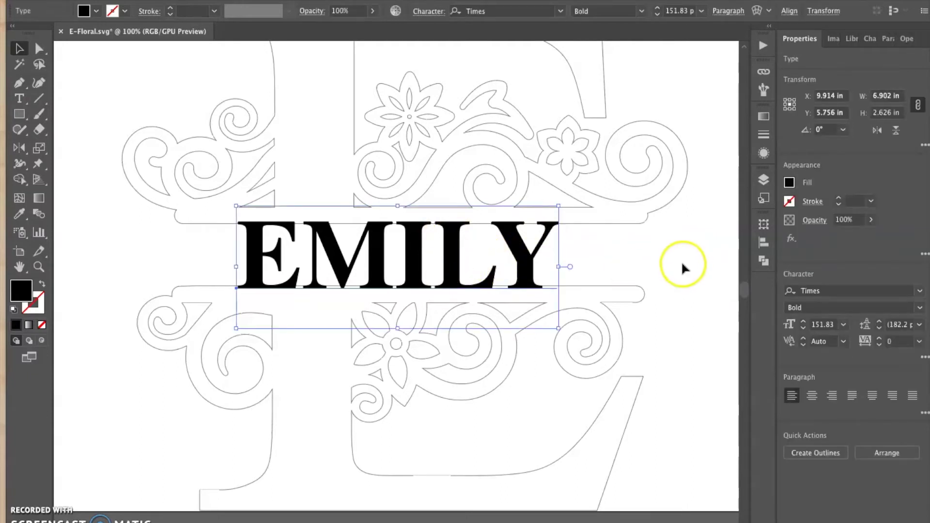
pyautogui.click(878, 337)
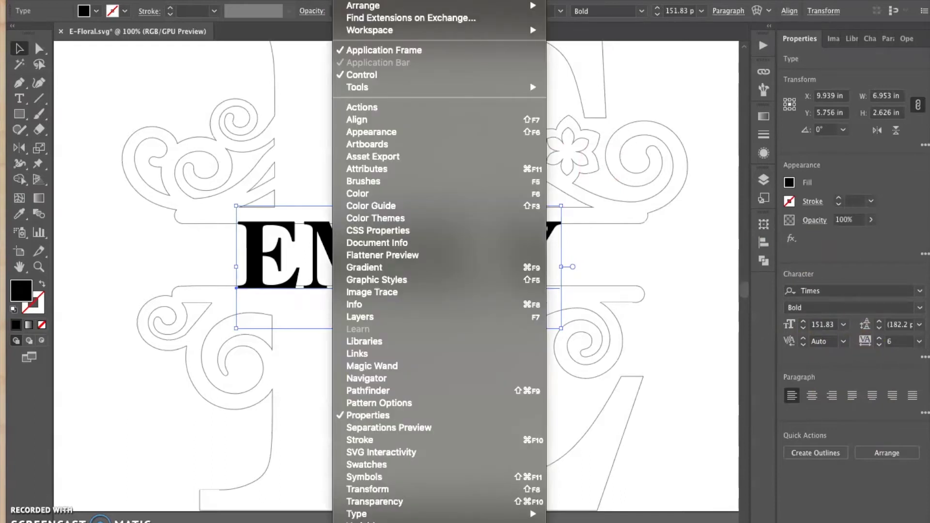
pyautogui.moveTo(407, 514)
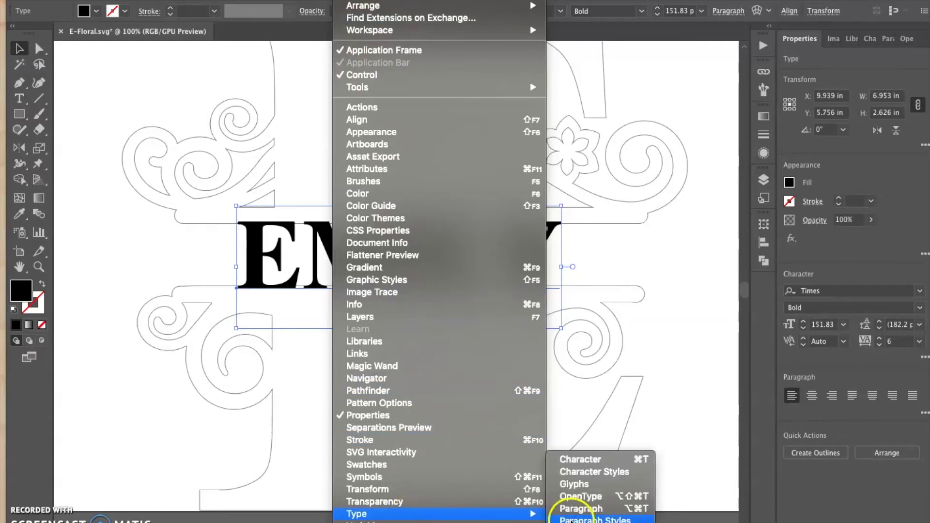
# Float the Character panel beside the artwork and dismiss the Stylistic Sets tip.
pyautogui.click(581, 462)
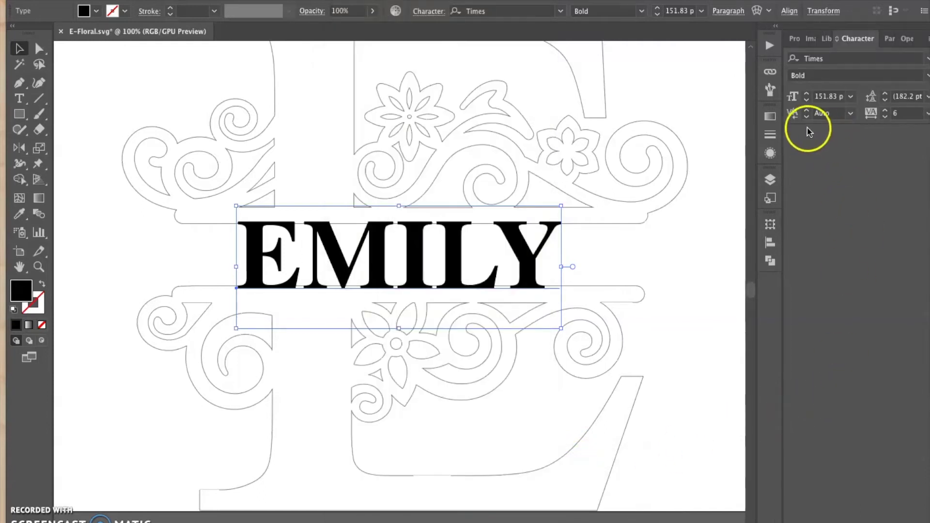
pyautogui.moveTo(858, 39); pyautogui.dragTo(826, 191)
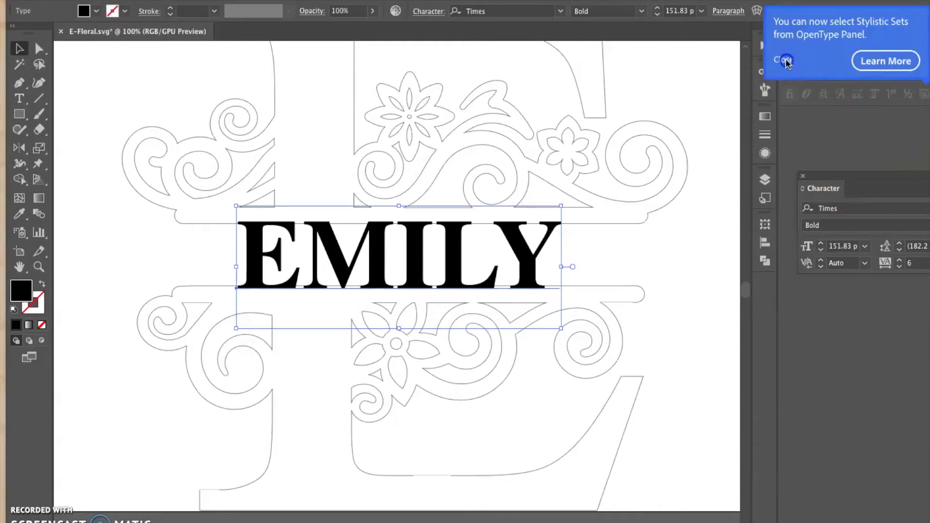
pyautogui.click(782, 61)
pyautogui.moveTo(868, 175); pyautogui.dragTo(839, 114)
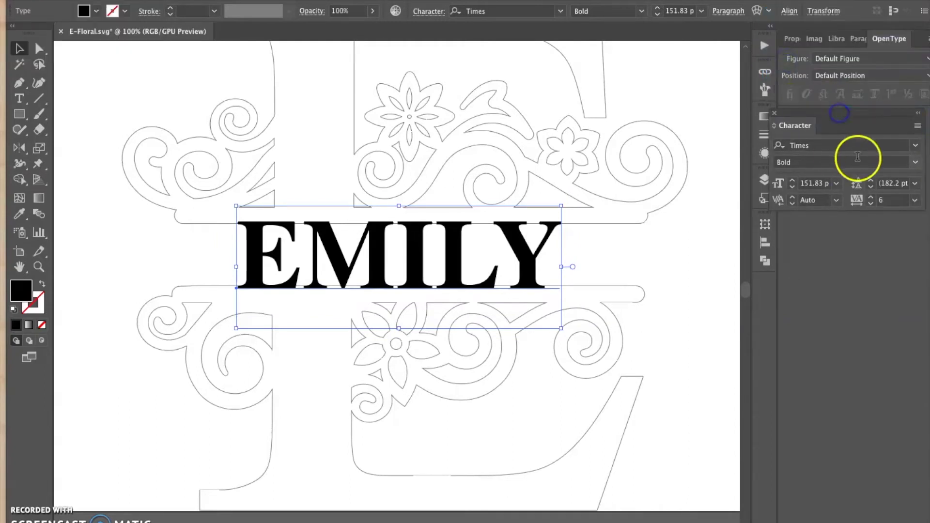
# Adjust EMILY's tracking up and back down to settle at 79.
pyautogui.click(872, 197)
pyautogui.click(872, 197)
pyautogui.click(871, 197)
pyautogui.click(871, 198)
pyautogui.click(871, 197)
pyautogui.click(872, 198)
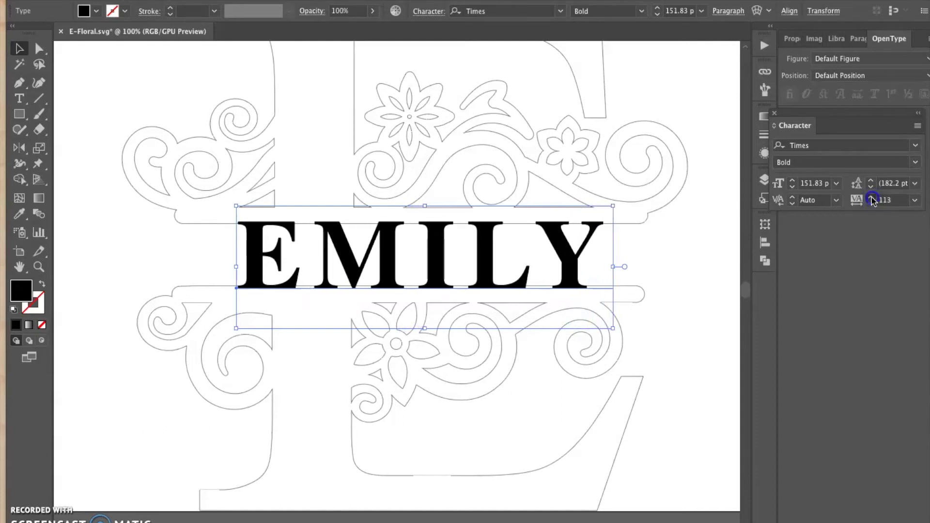
pyautogui.click(872, 197)
pyautogui.click(871, 197)
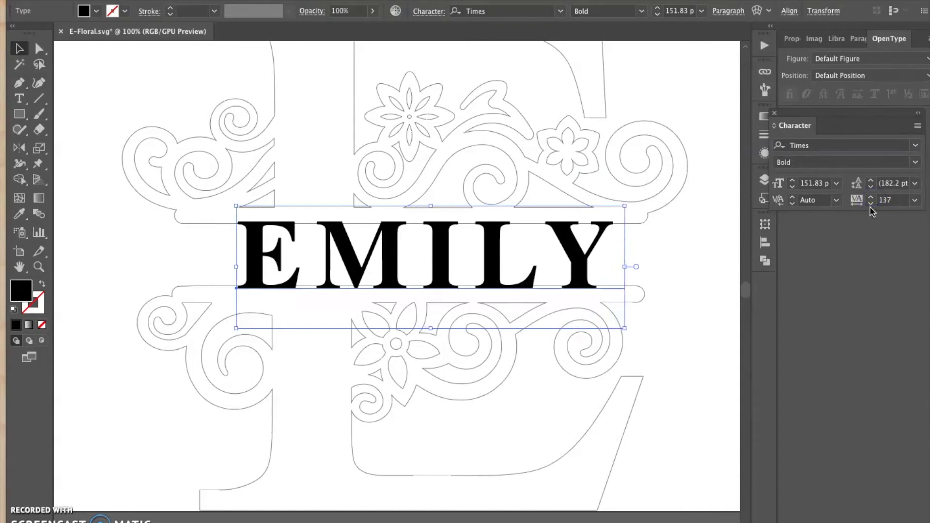
pyautogui.click(872, 204)
pyautogui.click(871, 204)
pyautogui.click(871, 205)
pyautogui.click(871, 204)
pyautogui.click(872, 204)
pyautogui.click(871, 205)
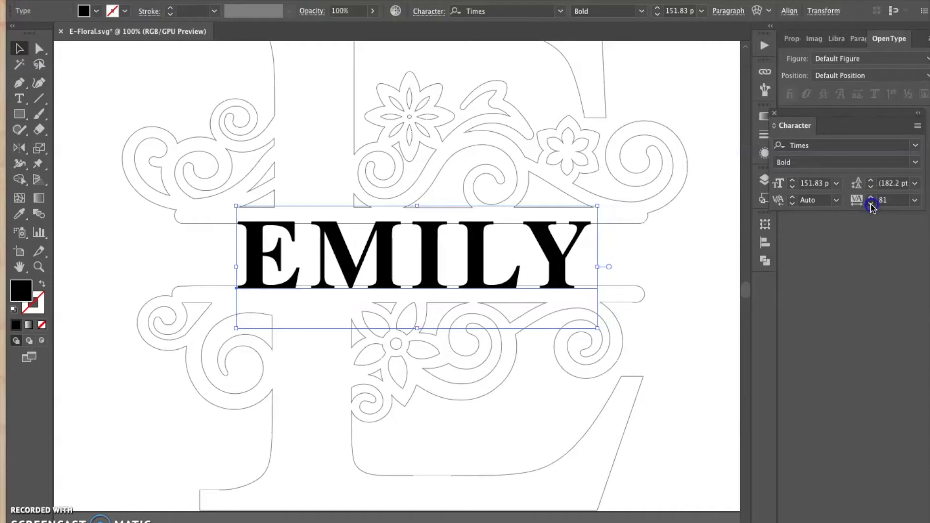
# Widen EMILY by dragging its right and left bounding-box handles outward.
pyautogui.click(108, 214)
pyautogui.click(429, 296)
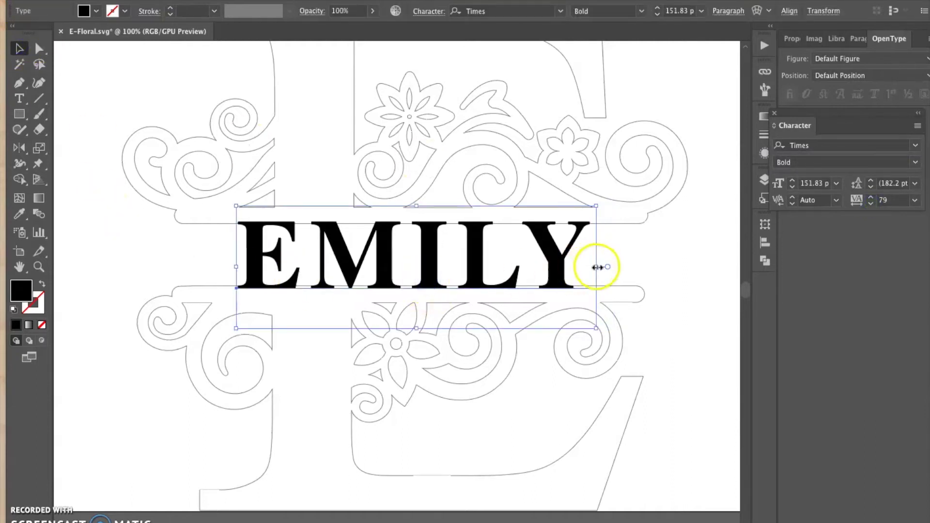
pyautogui.moveTo(595, 266); pyautogui.dragTo(618, 269)
pyautogui.moveTo(236, 266)
pyautogui.mouseDown()
pyautogui.moveTo(223, 266)
pyautogui.moveTo(240, 266)
pyautogui.mouseUp()
pyautogui.hotkey('ctrl', '-')
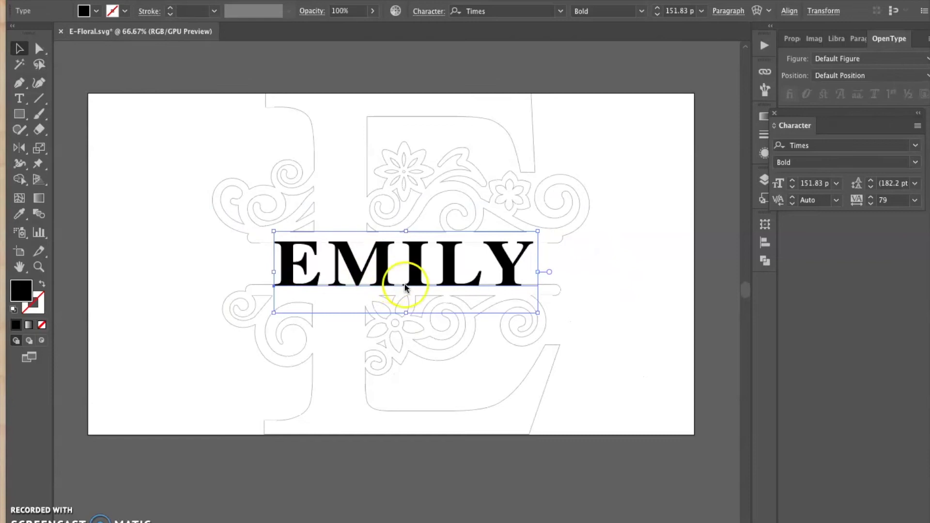
pyautogui.click(626, 291)
pyautogui.scroll(3, 331, 245)
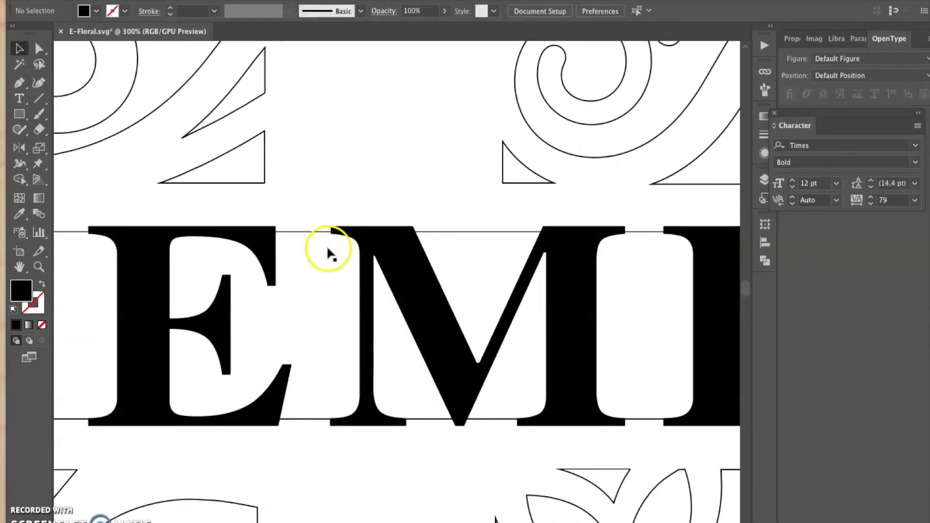
pyautogui.scroll(-2, 387, 271)
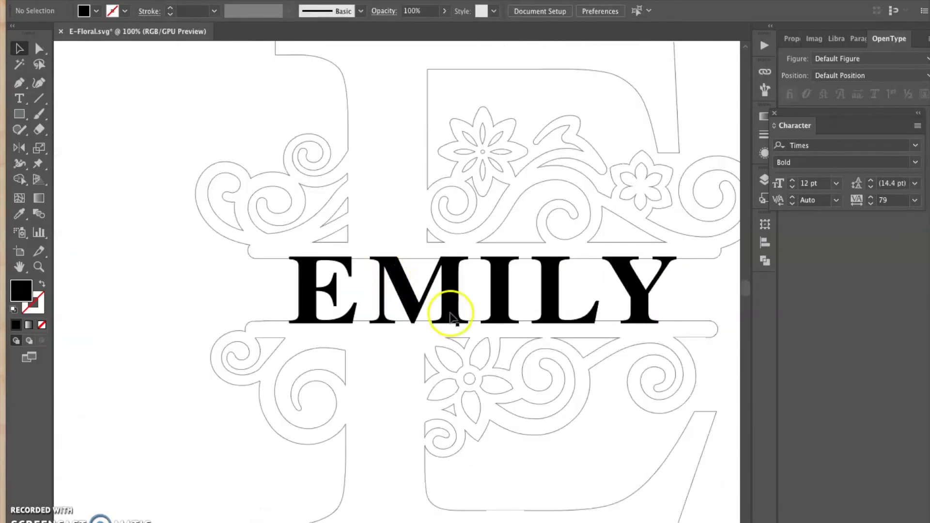
pyautogui.click(405, 305)
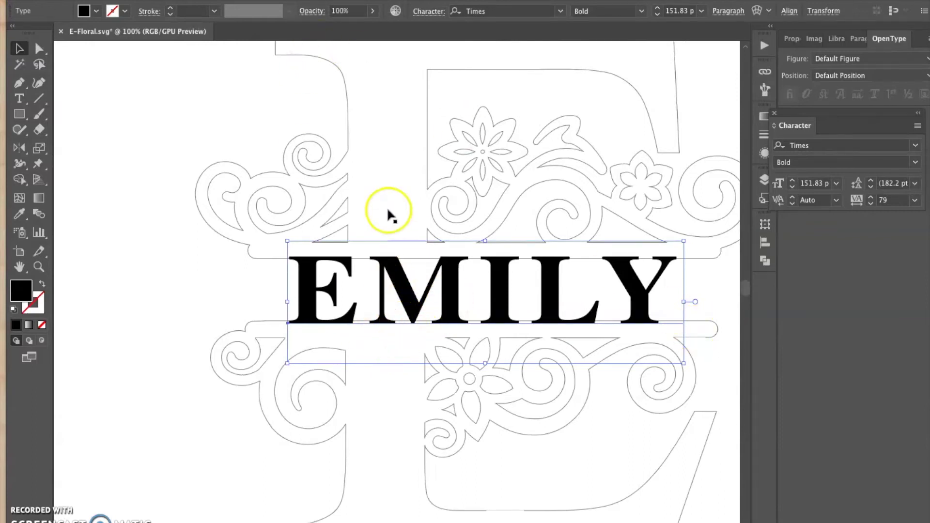
# Convert the EMILY text to outlines with Type > Create Outlines, then reselect it.
pyautogui.click(218, 0)
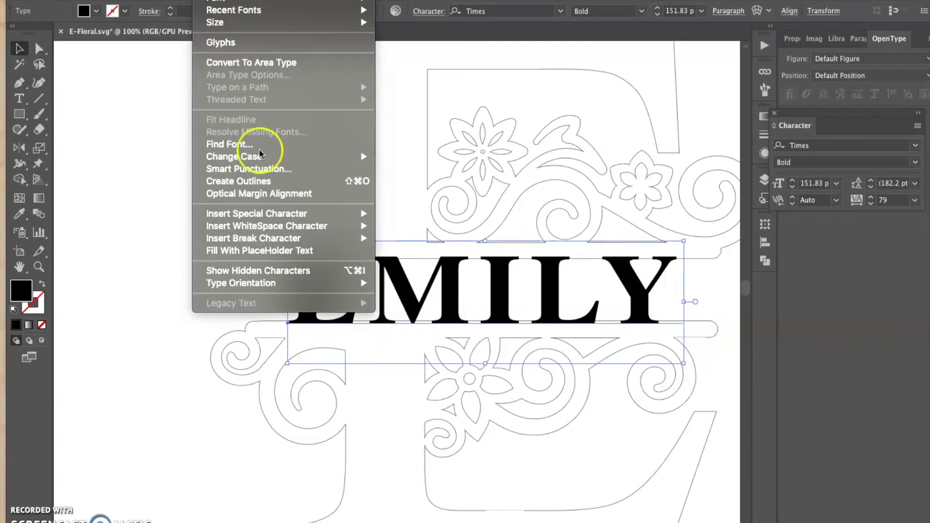
pyautogui.click(270, 189)
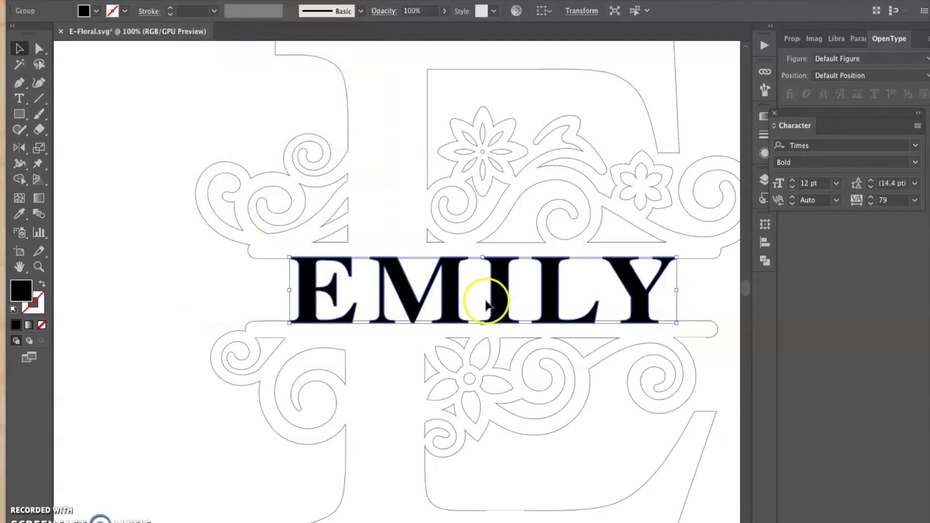
pyautogui.click(262, 280)
pyautogui.click(329, 291)
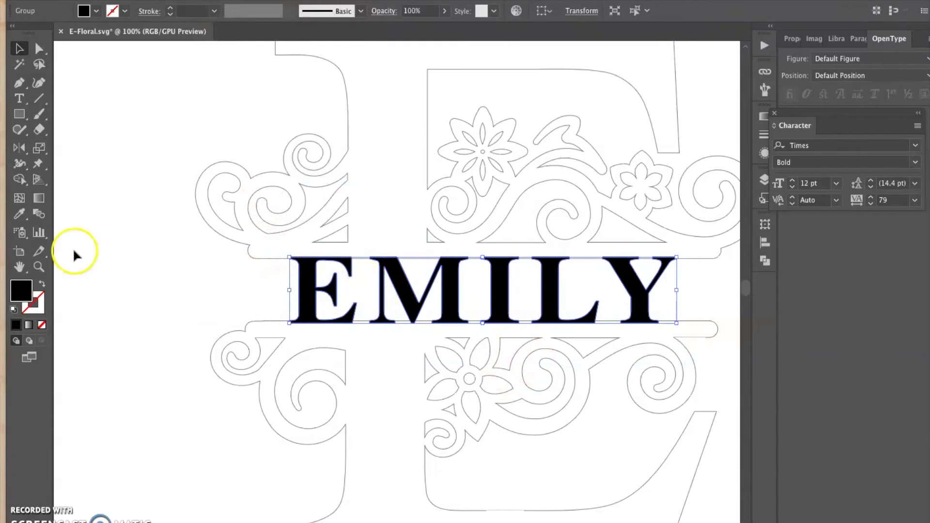
pyautogui.click(19, 99)
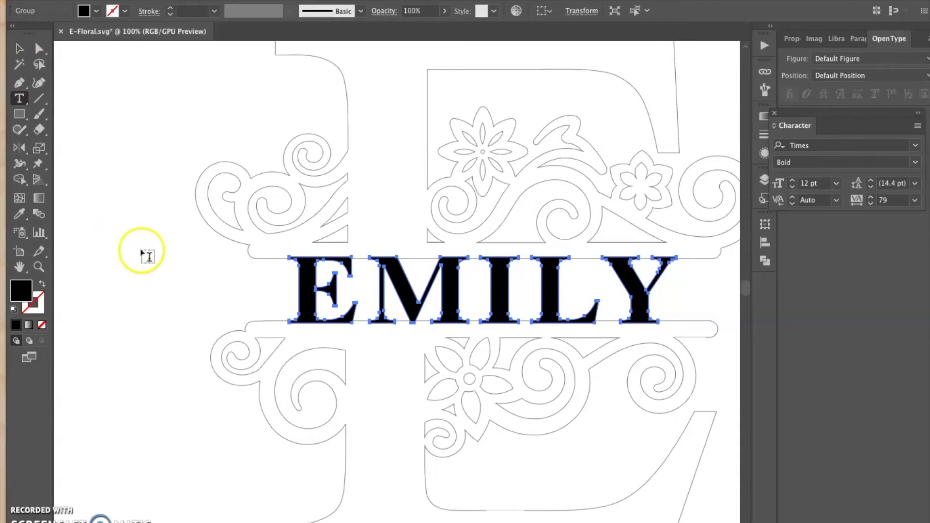
pyautogui.click(20, 48)
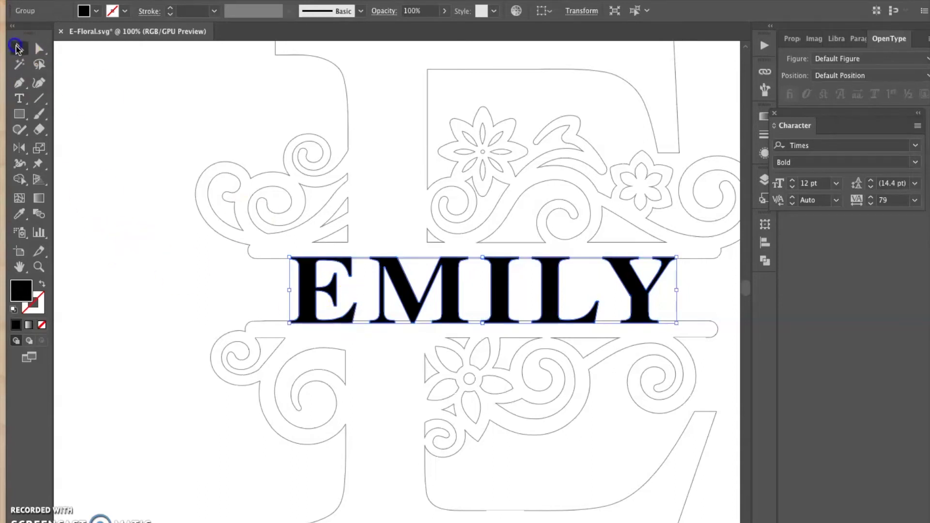
# Select the floral E and EMILY lettering and unite them with Pathfinder.
pyautogui.click(244, 282)
pyautogui.click(344, 364)
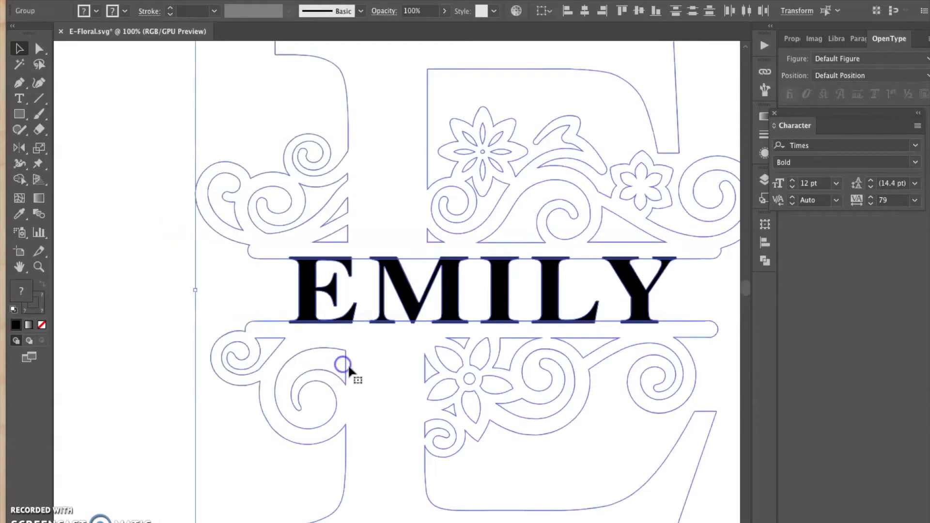
pyautogui.hotkey('ctrl', '-')
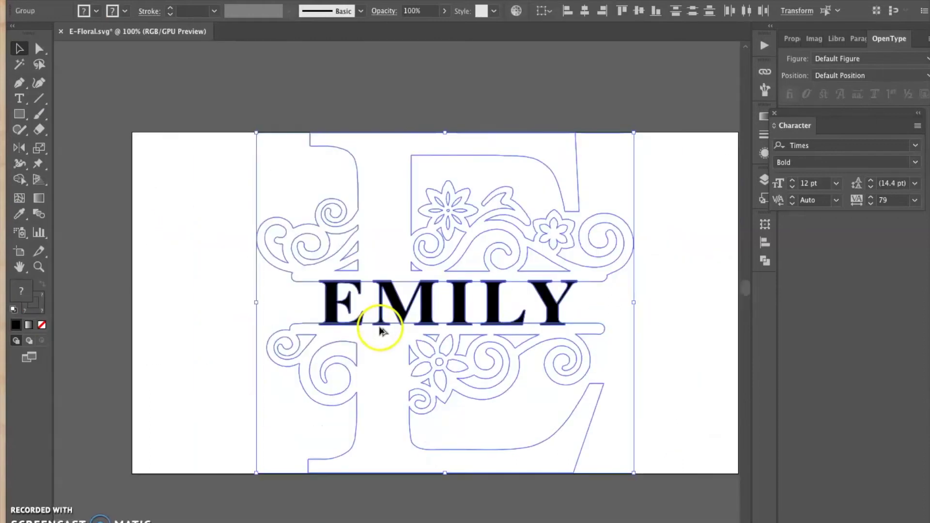
pyautogui.click(765, 261)
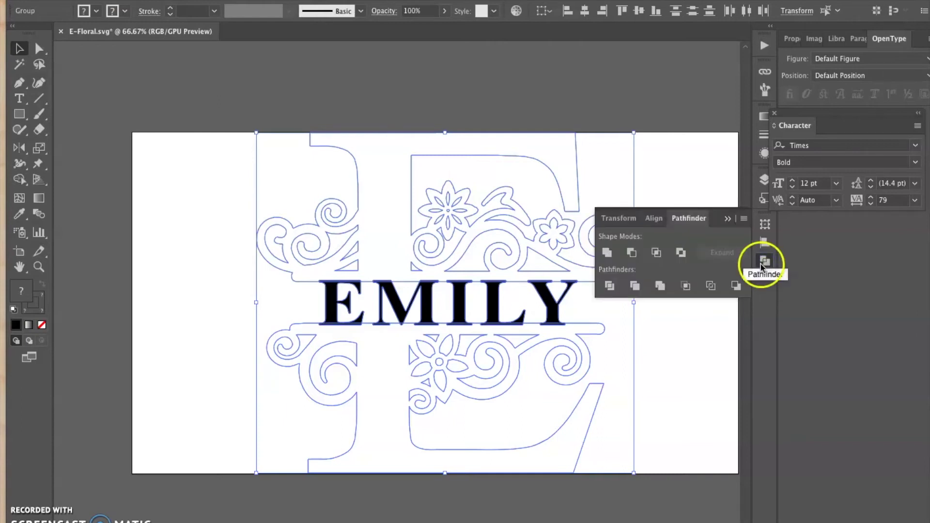
pyautogui.click(356, 1)
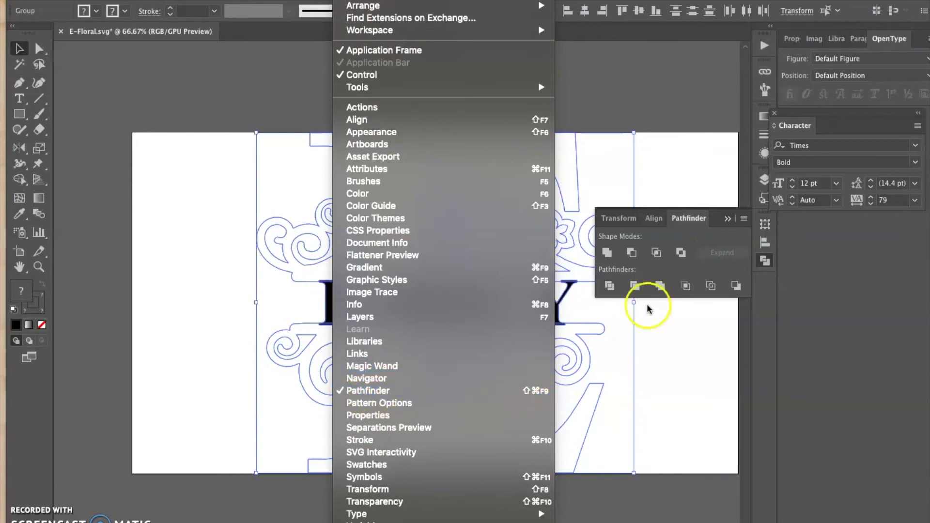
pyautogui.click(700, 221)
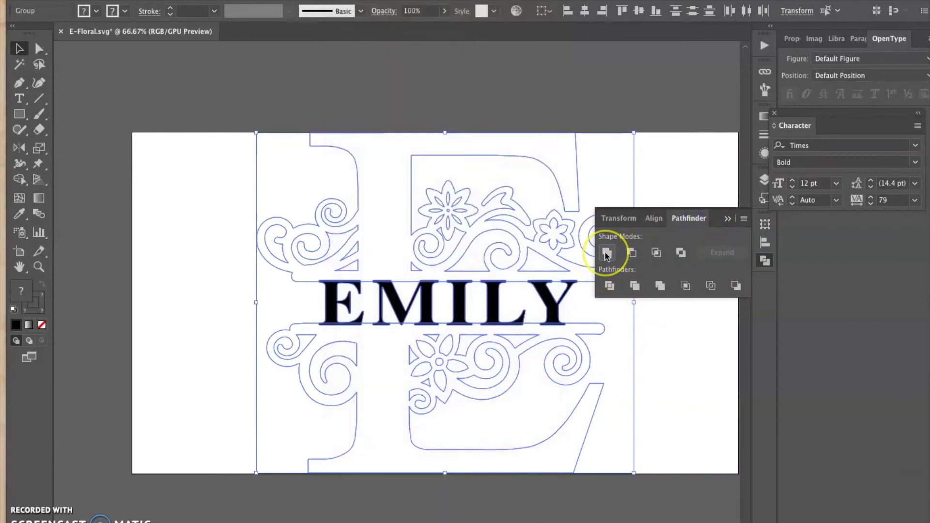
pyautogui.click(605, 253)
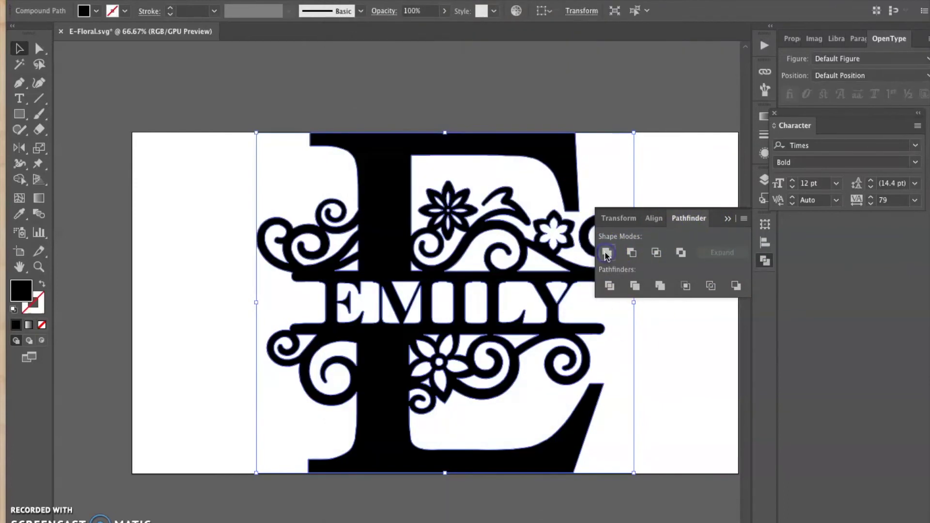
pyautogui.click(699, 358)
pyautogui.click(434, 289)
pyautogui.scroll(1, 411, 276)
pyautogui.scroll(2, 412, 276)
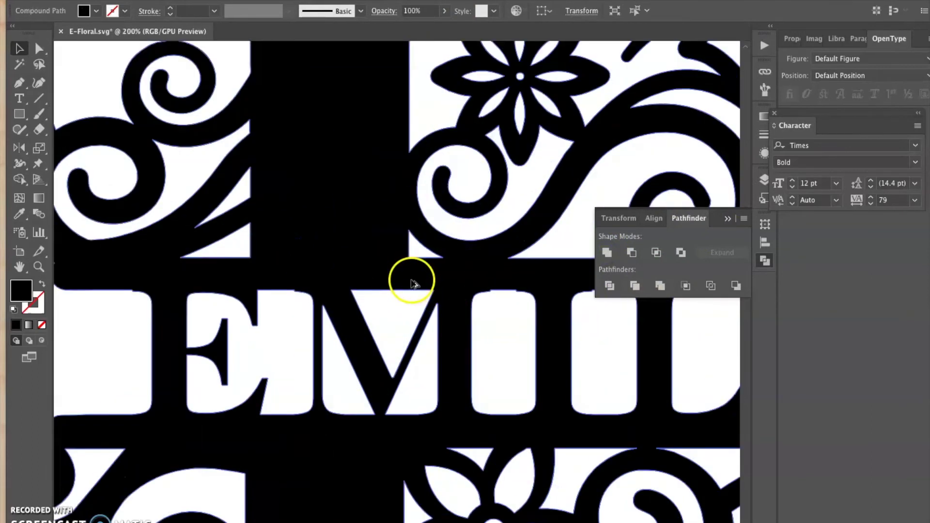
pyautogui.scroll(-5, 479, 324)
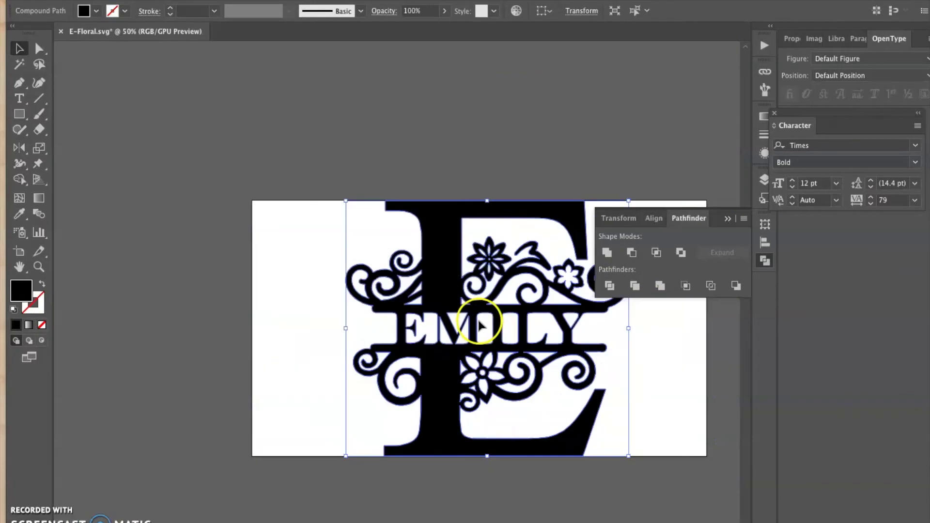
pyautogui.scroll(3, 479, 325)
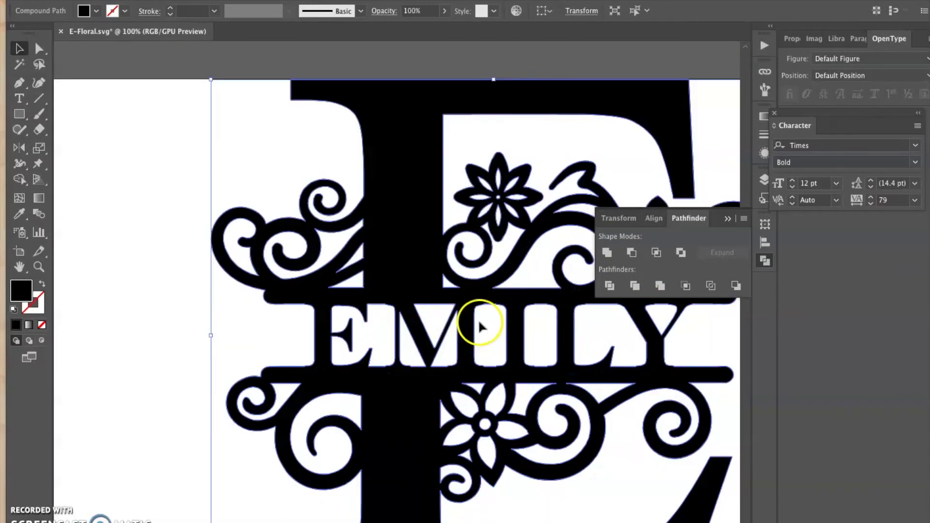
# Swap the united monogram's black fill to a black stroke with no fill.
pyautogui.click(142, 257)
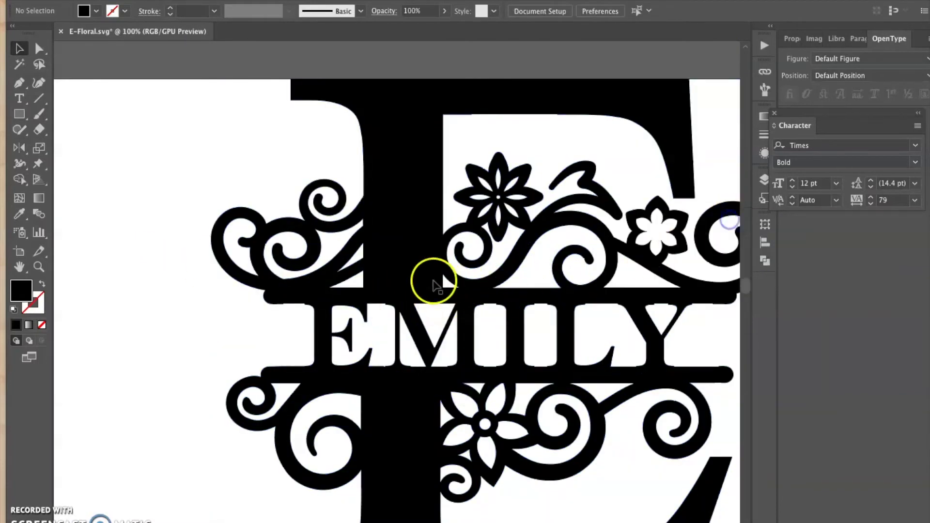
pyautogui.click(430, 277)
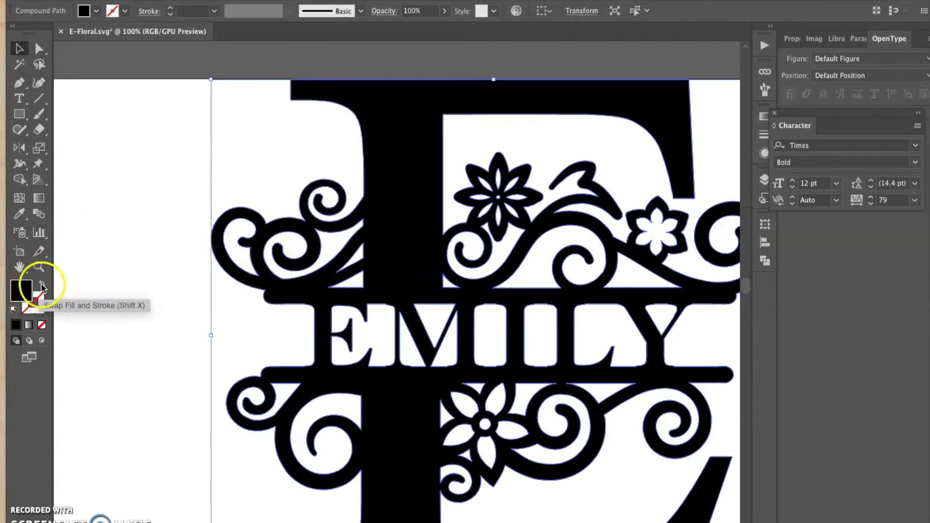
pyautogui.click(42, 285)
pyautogui.click(127, 314)
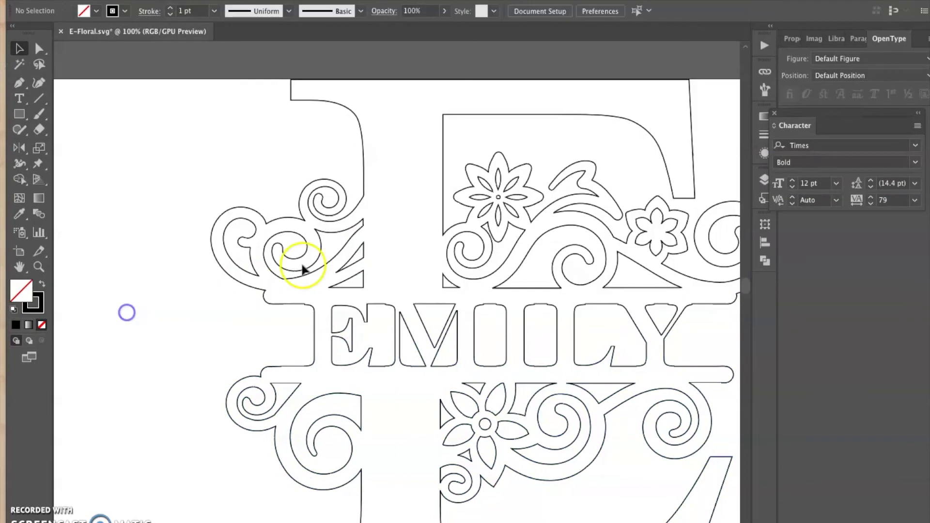
pyautogui.scroll(-3, 424, 277)
pyautogui.scroll(3, 449, 284)
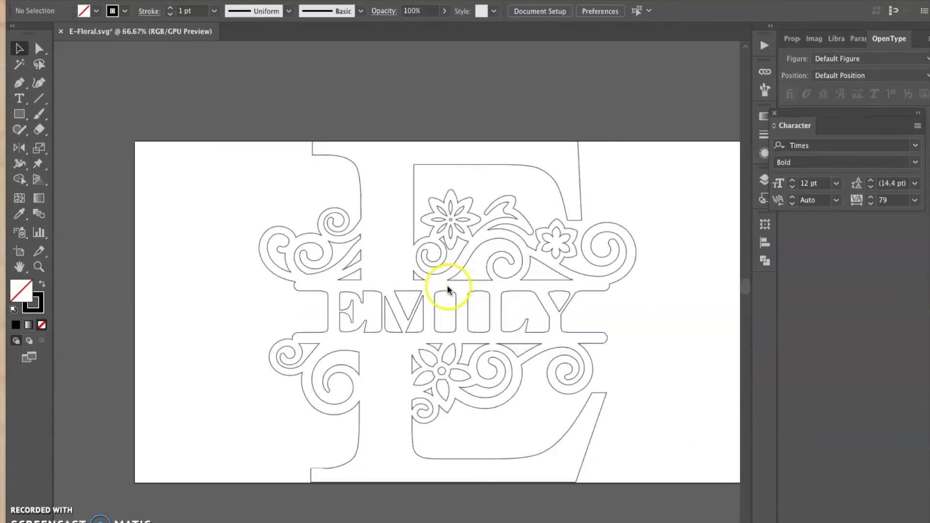
pyautogui.moveTo(572, 311); pyautogui.dragTo(499, 266)
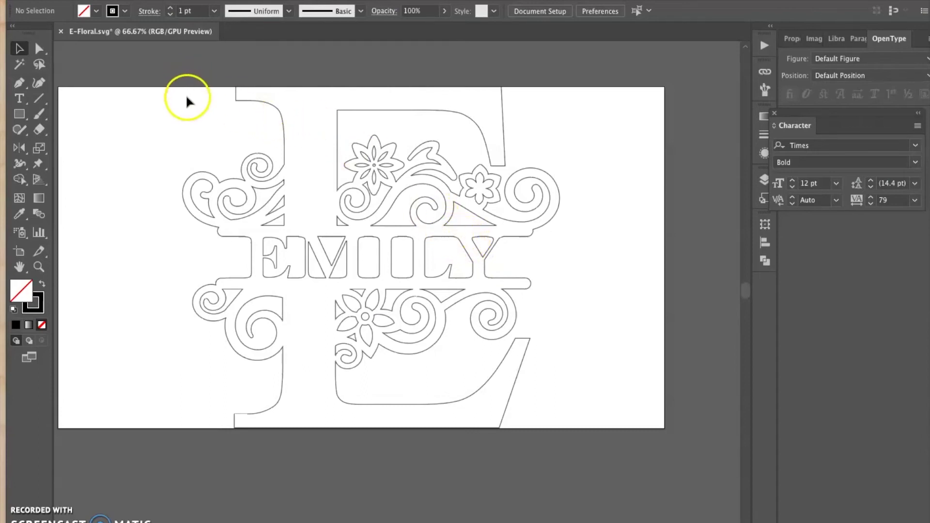
pyautogui.click(284, 183)
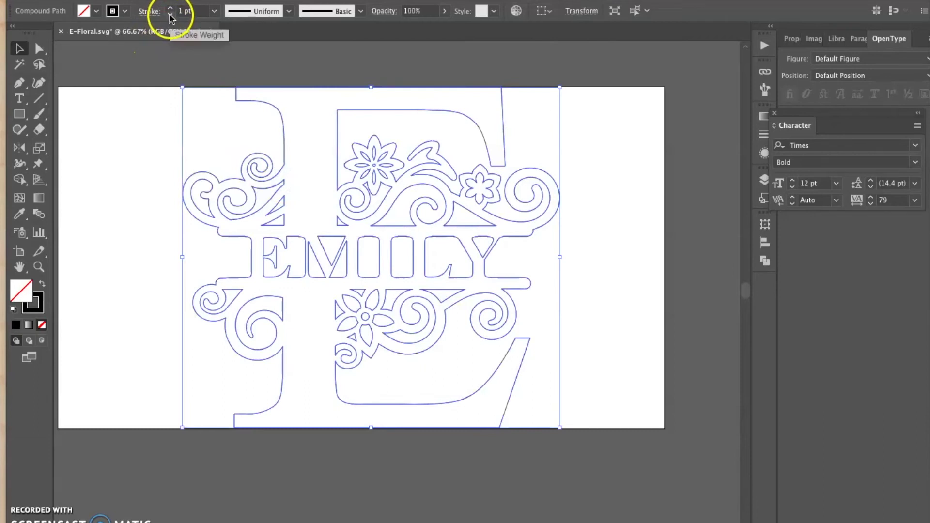
pyautogui.click(631, 311)
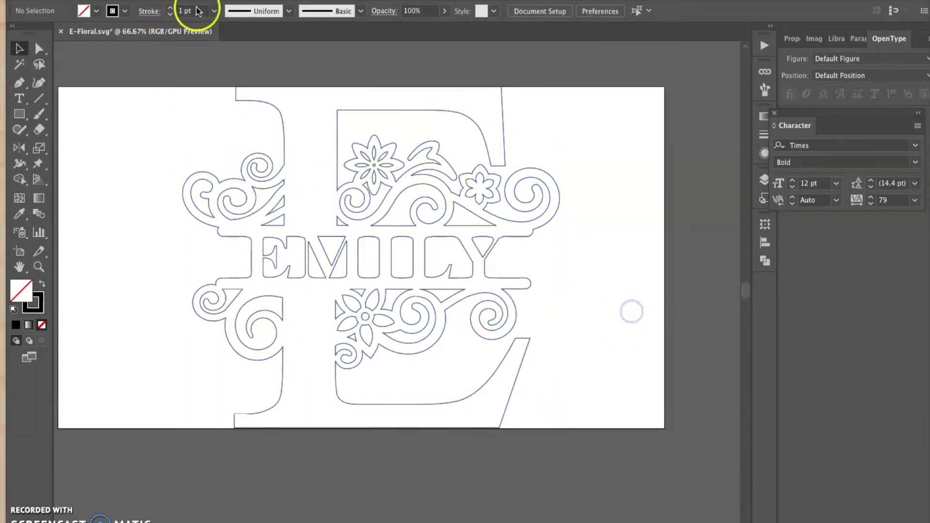
# Set the monogram outline to 0.5 pt and zoom in on the EMILY lettering.
pyautogui.click(247, 205)
pyautogui.click(169, 14)
pyautogui.click(144, 124)
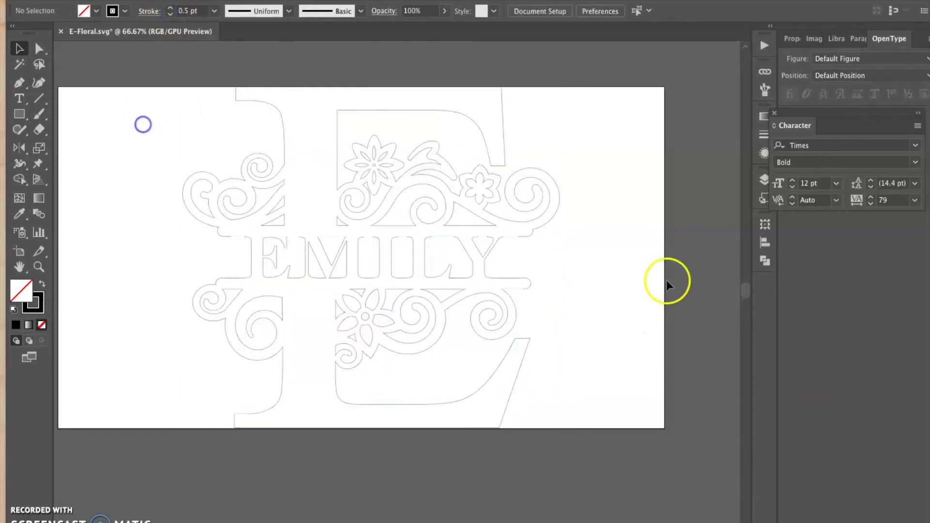
pyautogui.hotkey('ctrl', '-')
pyautogui.hotkey('ctrl', '+')
pyautogui.hotkey('ctrl', '+')
pyautogui.hotkey('ctrl', '+')
pyautogui.hotkey('ctrl', '-')
pyautogui.hotkey('ctrl', '-')
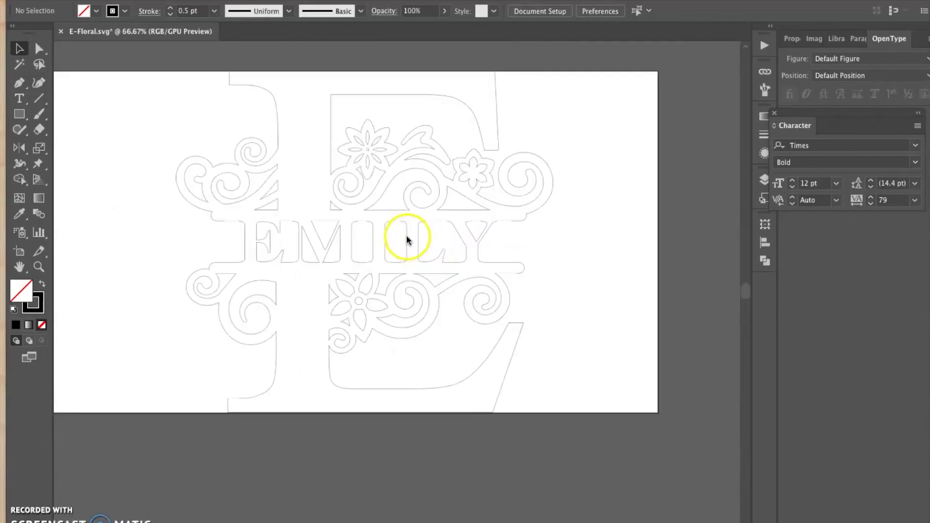
pyautogui.hotkey('ctrl', '+')
pyautogui.hotkey('ctrl', '+')
pyautogui.hotkey('ctrl', '+')
pyautogui.hotkey('ctrl', '+')
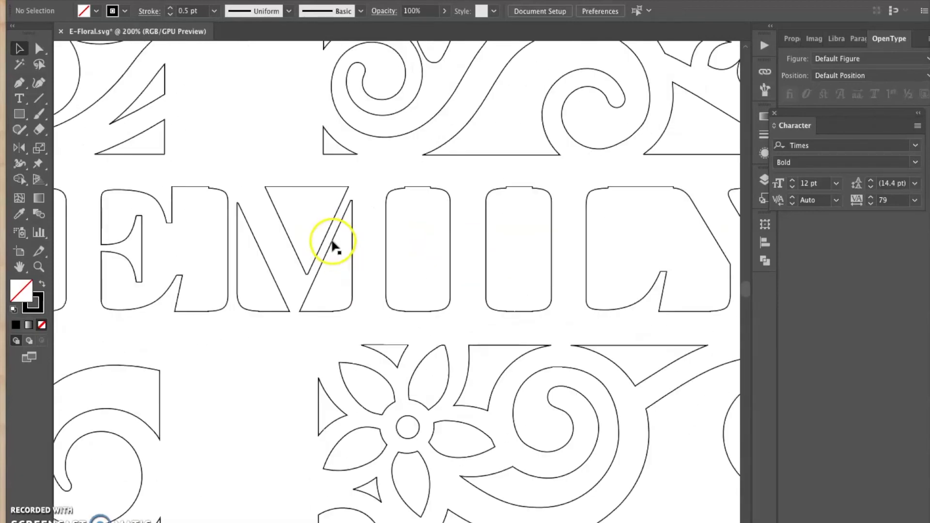
# Try 4–5 pt stroke weights, revert to 0.5 pt, and bring up the File menu.
pyautogui.click(332, 241)
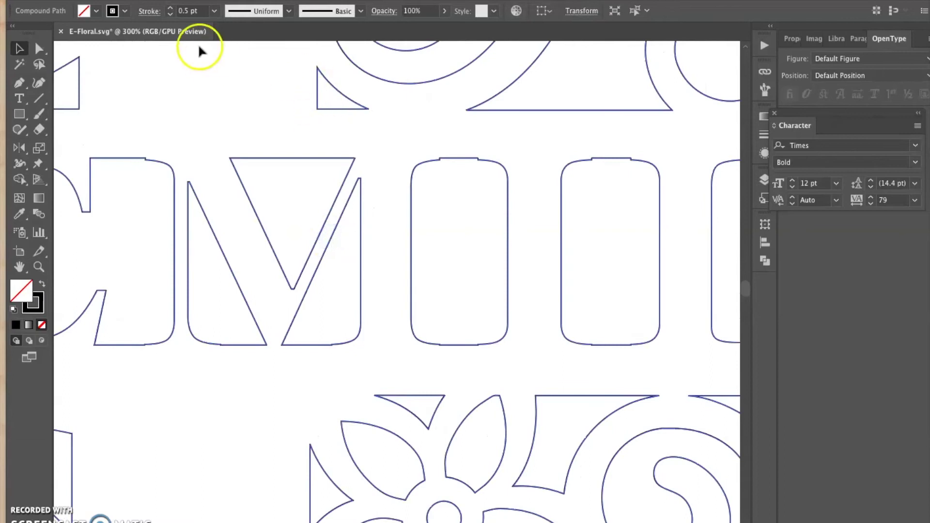
pyautogui.click(170, 8)
pyautogui.click(171, 9)
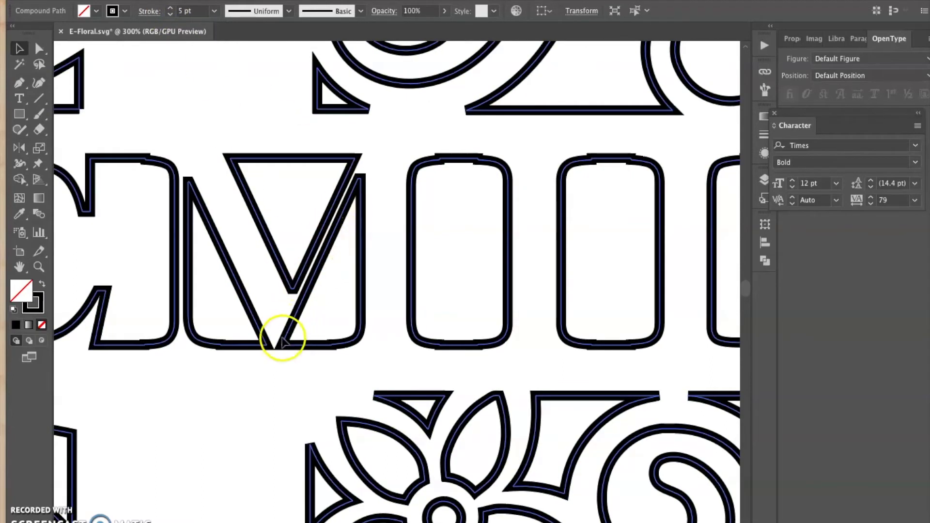
pyautogui.click(171, 14)
pyautogui.click(171, 14)
pyautogui.click(171, 14)
pyautogui.click(316, 141)
pyautogui.scroll(-4, 323, 128)
pyautogui.moveTo(564, 143); pyautogui.dragTo(575, 259)
pyautogui.click(123, 1)
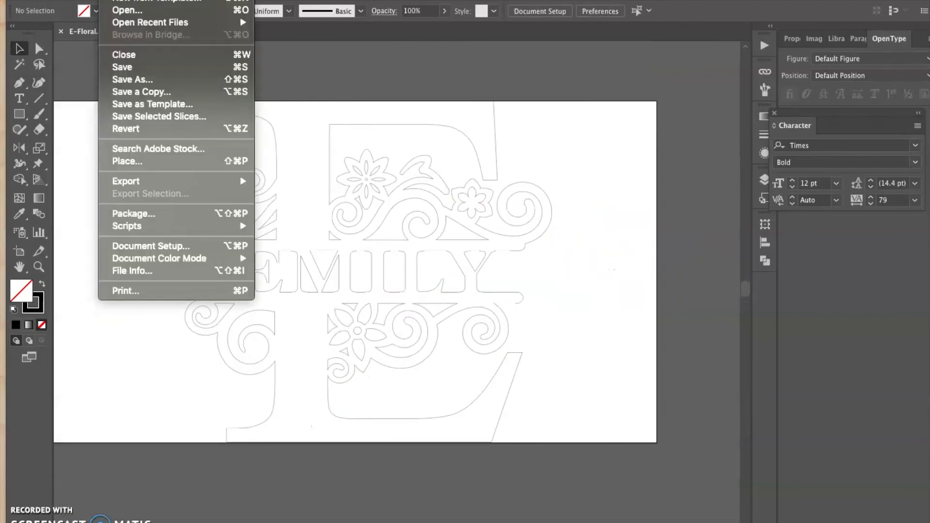
# Save a copy to the Desktop as Emily-Floral.svg with the SVG format.
pyautogui.click(138, 79)
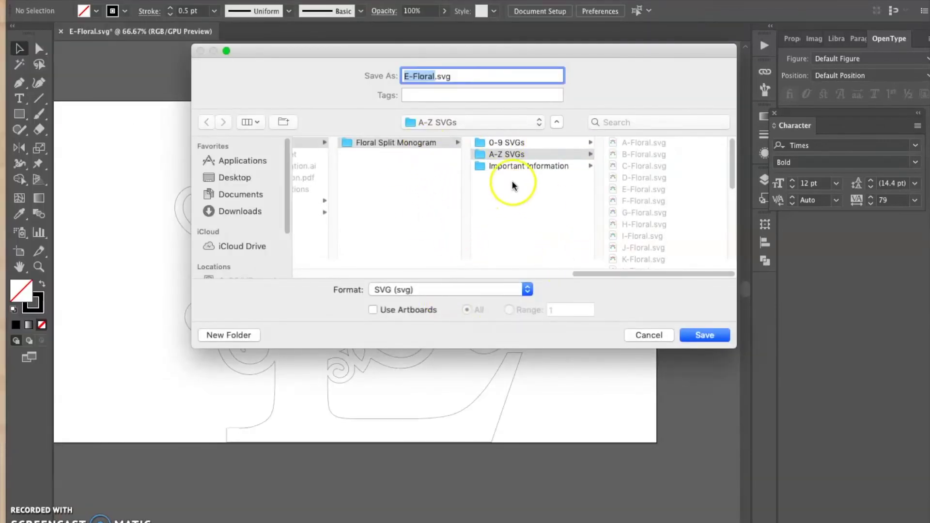
pyautogui.click(446, 124)
pyautogui.click(436, 241)
pyautogui.click(431, 79)
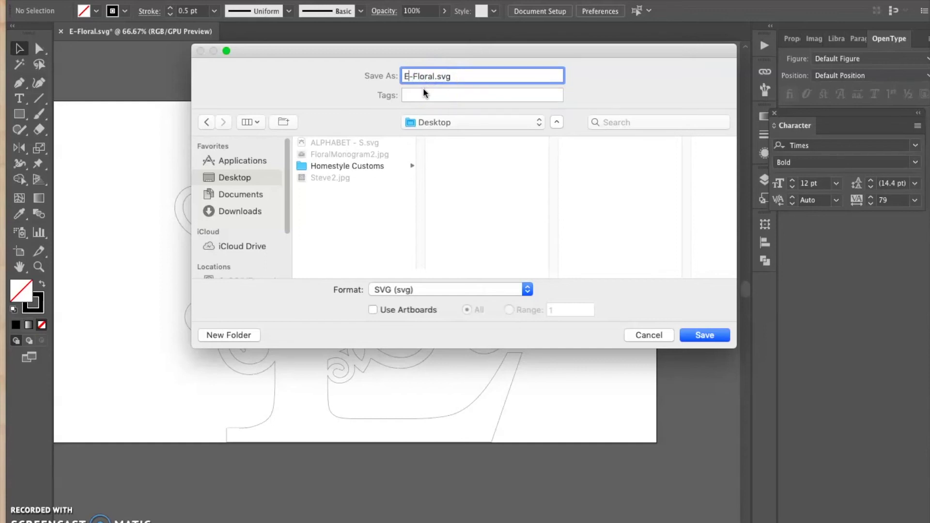
pyautogui.write('mily')
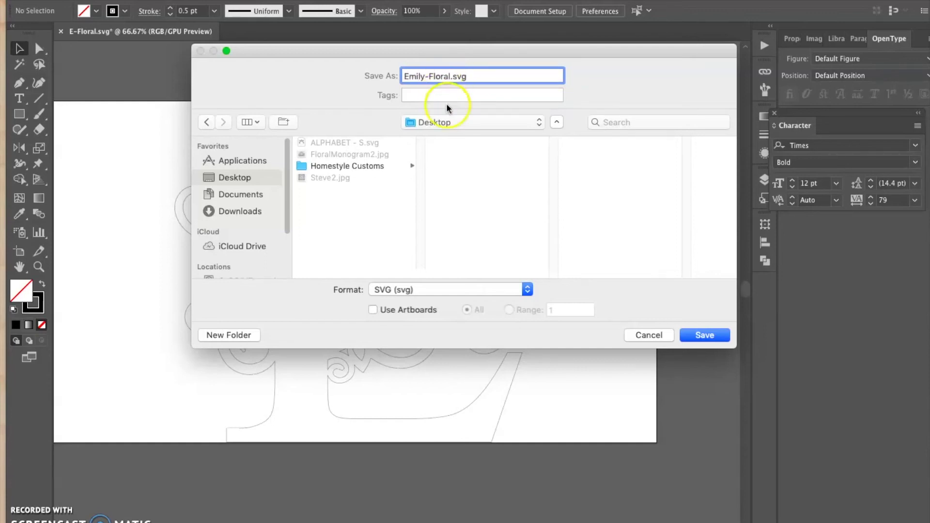
pyautogui.click(704, 335)
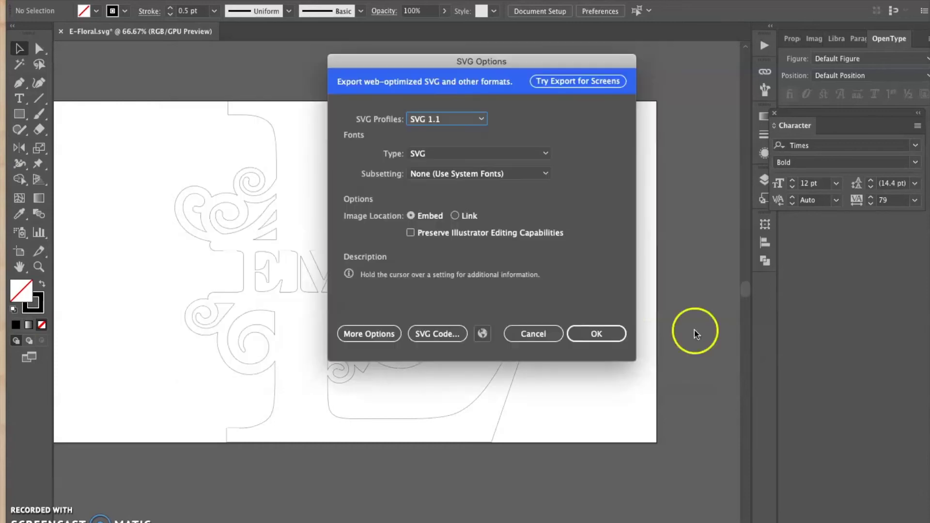
# Accept SVG Options with the SVG 1.1 profile to finish saving Emily-Floral.svg.
pyautogui.click(597, 335)
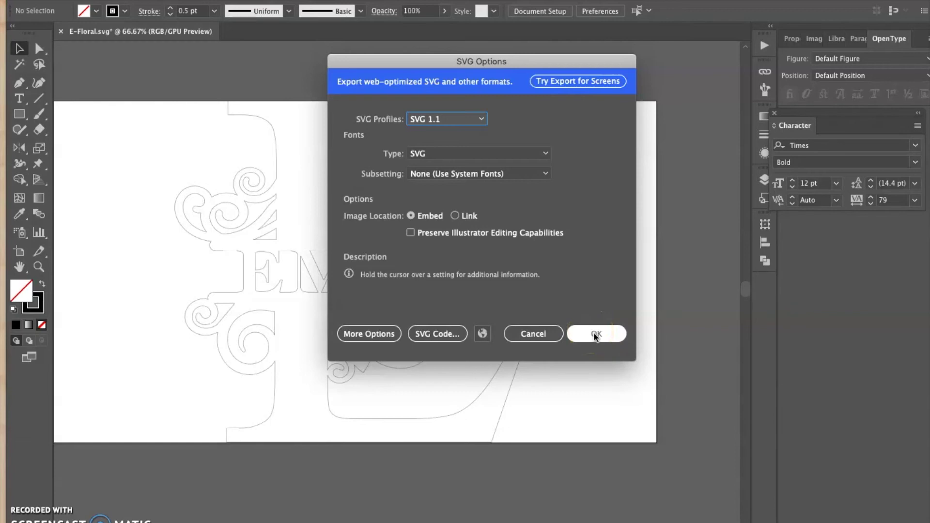
pyautogui.click(481, 119)
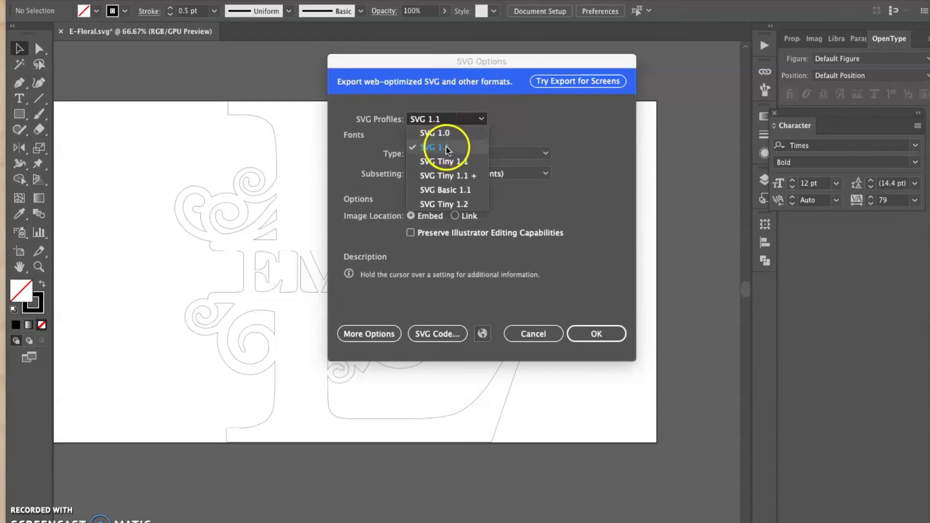
pyautogui.click(465, 119)
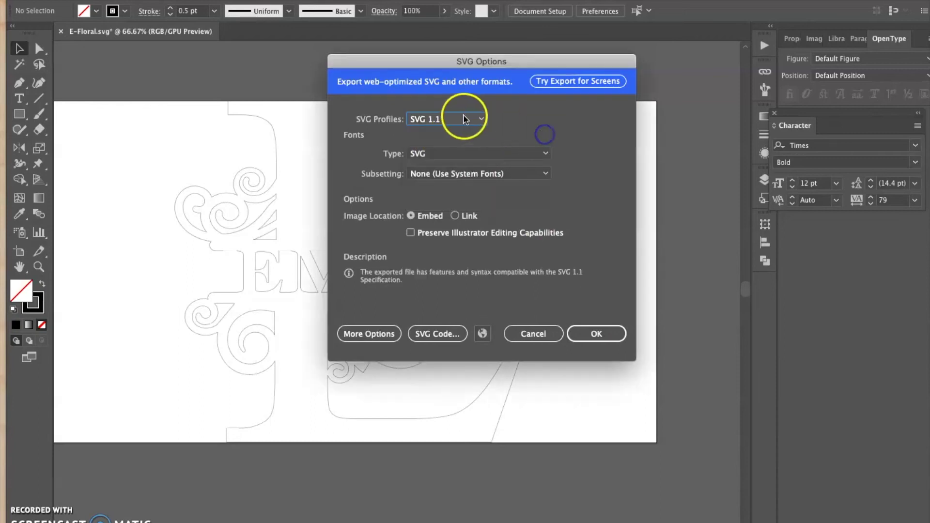
pyautogui.click(606, 342)
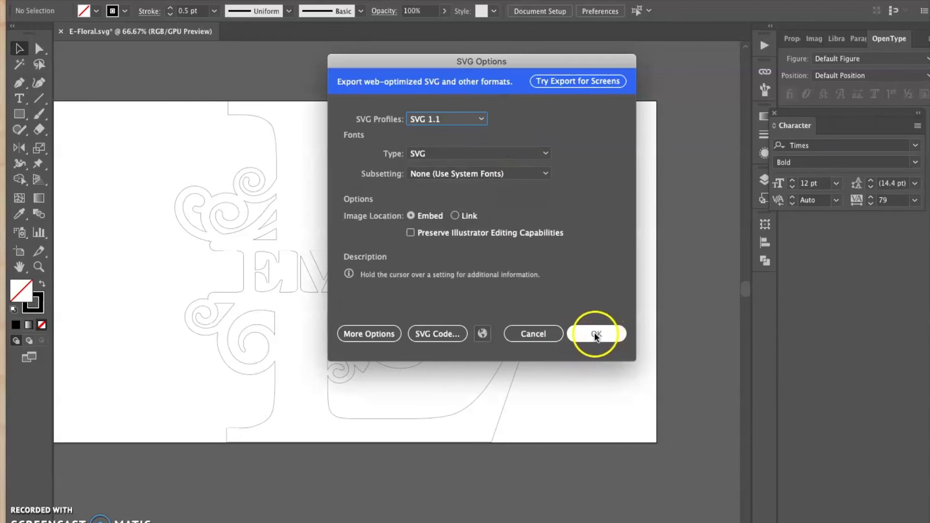
pyautogui.click(600, 335)
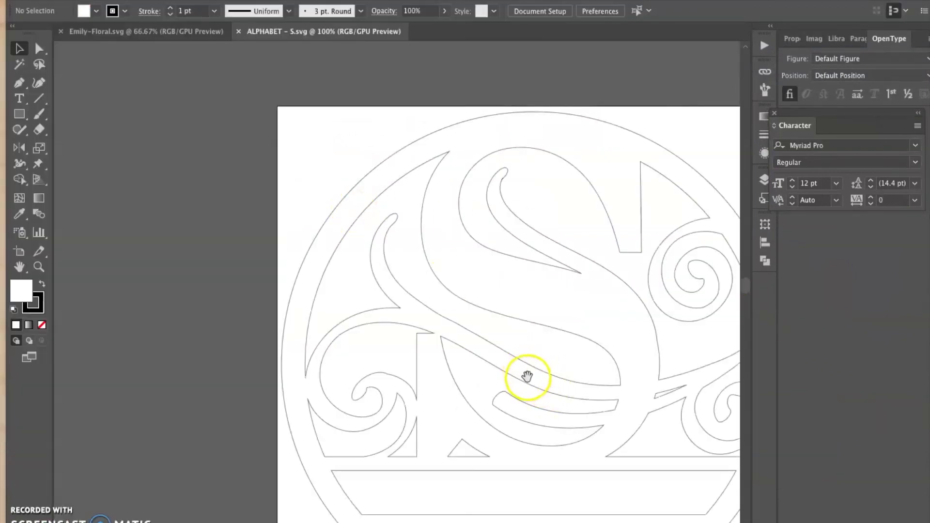
# Add an EST 2020 text line below the S artwork with the Type tool.
pyautogui.moveTo(527, 377); pyautogui.dragTo(382, 196)
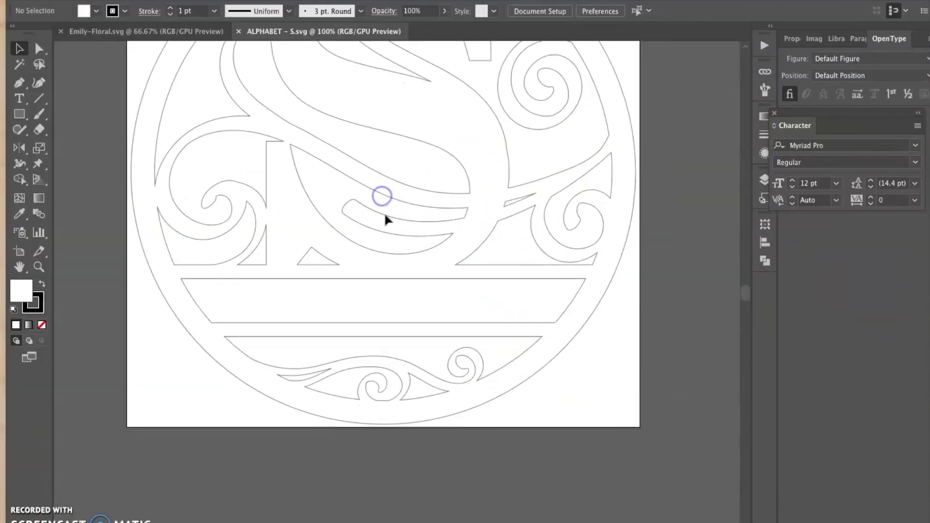
pyautogui.click(20, 98)
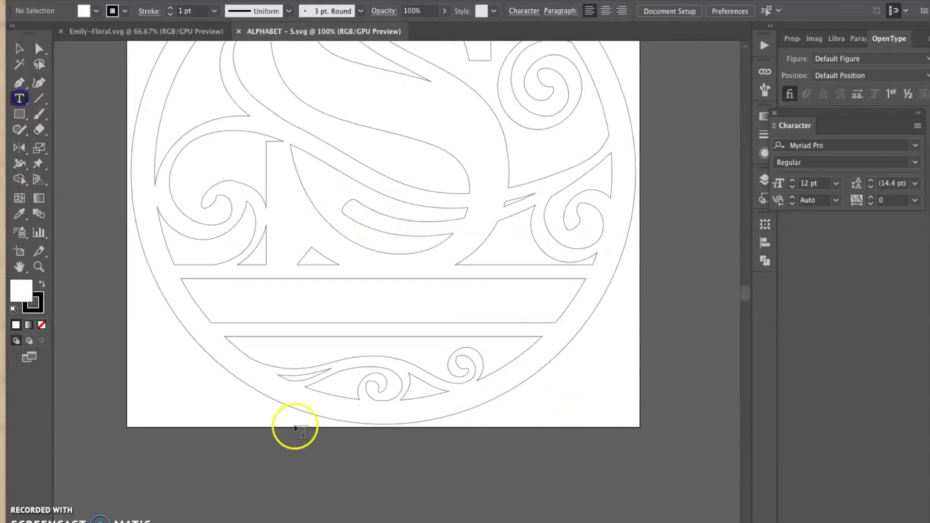
pyautogui.click(241, 406)
pyautogui.write('EST')
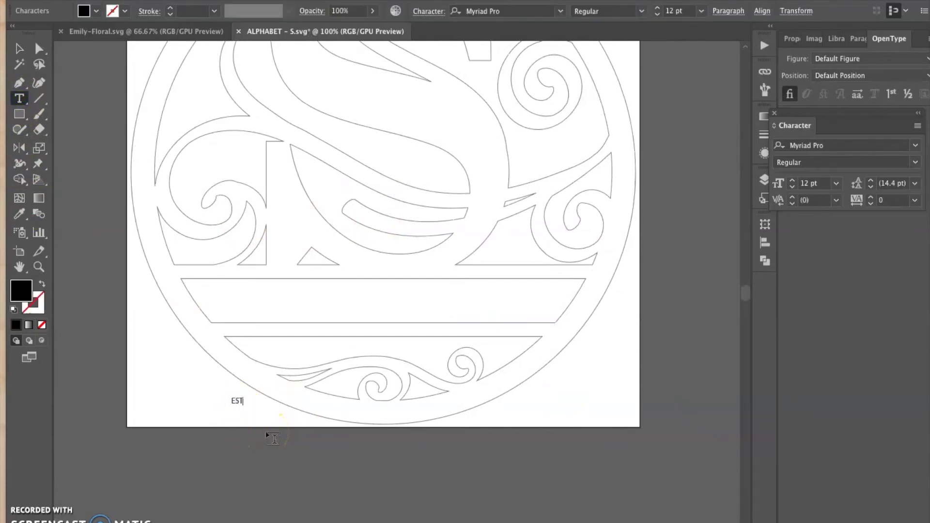
pyautogui.write(' 2020')
# Enlarge EST 2020 and move it up into the monogram's band.
pyautogui.click(18, 49)
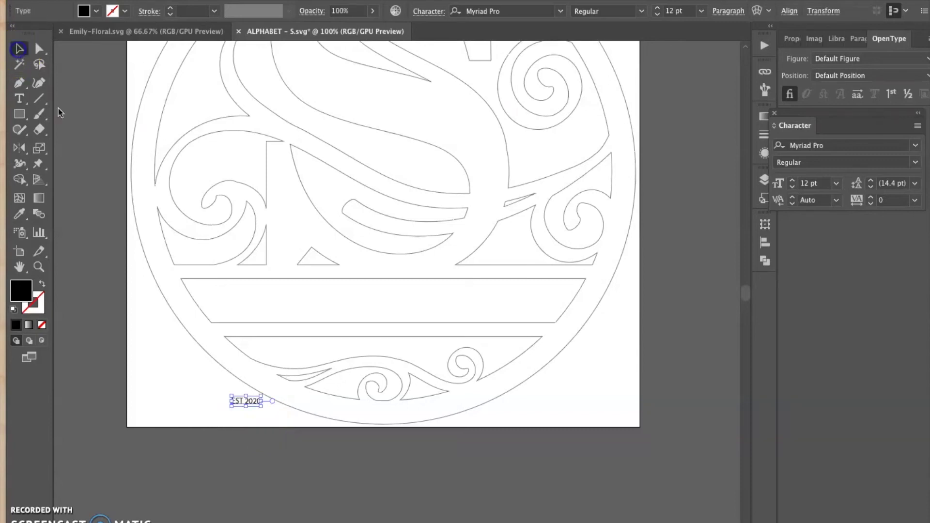
pyautogui.moveTo(260, 404); pyautogui.dragTo(386, 485)
pyautogui.moveTo(353, 428); pyautogui.dragTo(381, 311)
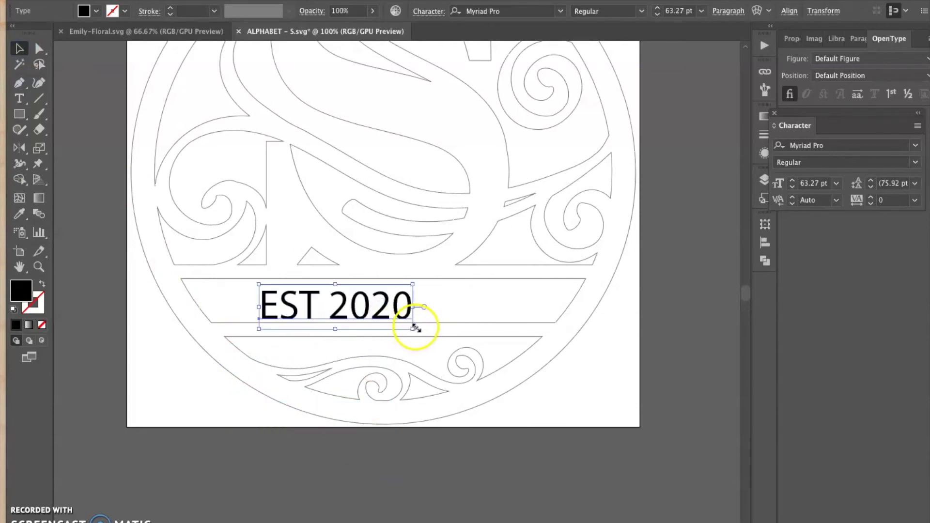
pyautogui.moveTo(413, 327)
pyautogui.mouseDown()
pyautogui.moveTo(608, 453)
pyautogui.moveTo(465, 327)
pyautogui.mouseUp()
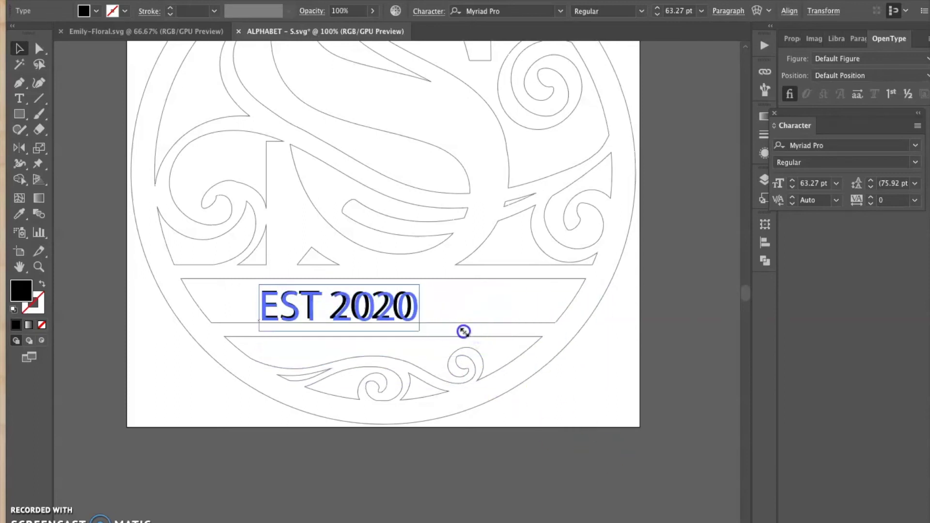
pyautogui.moveTo(466, 327)
pyautogui.mouseDown()
pyautogui.moveTo(532, 397)
pyautogui.moveTo(587, 428)
pyautogui.moveTo(545, 397)
pyautogui.moveTo(461, 368)
pyautogui.moveTo(446, 460)
pyautogui.moveTo(502, 428)
pyautogui.moveTo(577, 317)
pyautogui.moveTo(603, 305)
pyautogui.moveTo(626, 378)
pyautogui.moveTo(656, 353)
pyautogui.moveTo(480, 348)
pyautogui.moveTo(510, 407)
pyautogui.moveTo(448, 332)
pyautogui.moveTo(446, 344)
pyautogui.moveTo(395, 323)
pyautogui.mouseUp()
# Move EST 2020 into the lower band and set it in Impact.
pyautogui.moveTo(333, 308); pyautogui.dragTo(393, 350)
pyautogui.click(491, 12)
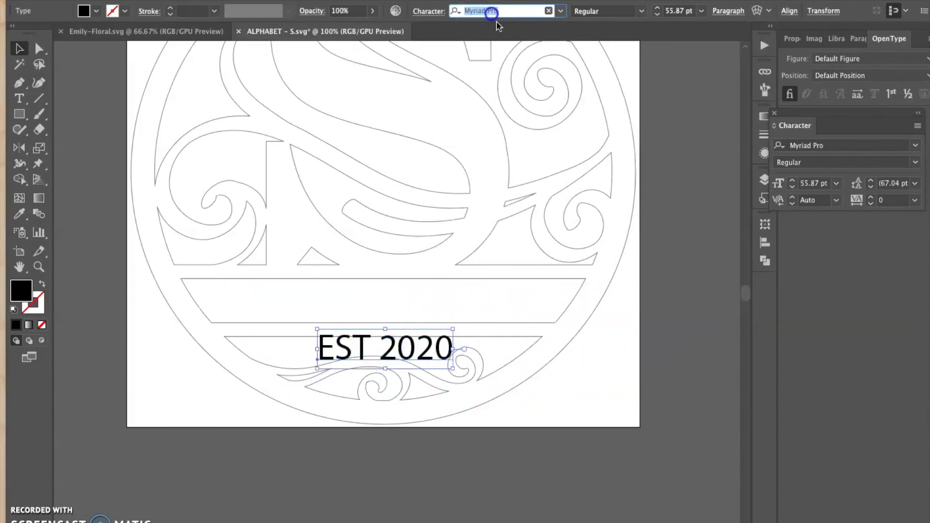
pyautogui.write('impa')
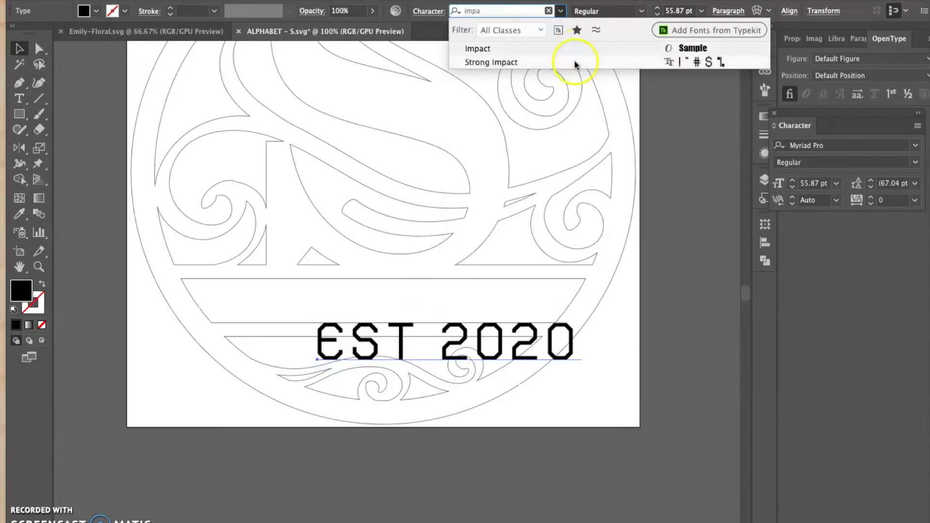
pyautogui.click(553, 45)
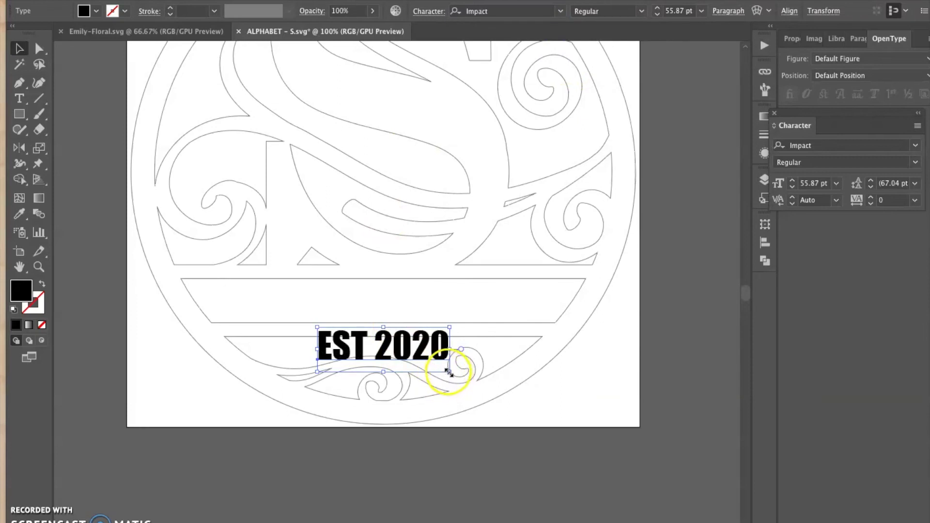
# Scale EST 2020 down to about 36.7 pt to fit the lower band.
pyautogui.moveTo(449, 370); pyautogui.dragTo(411, 357)
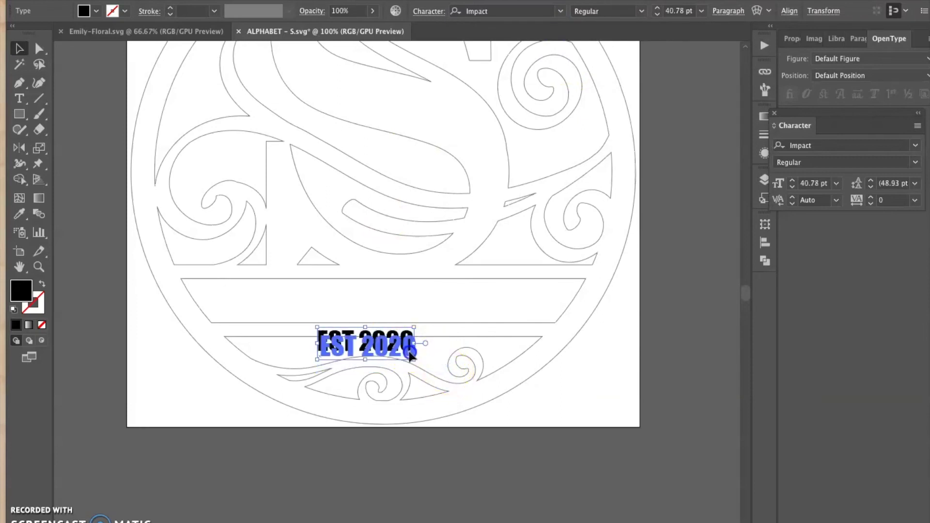
pyautogui.moveTo(406, 349); pyautogui.dragTo(422, 353)
pyautogui.click(440, 455)
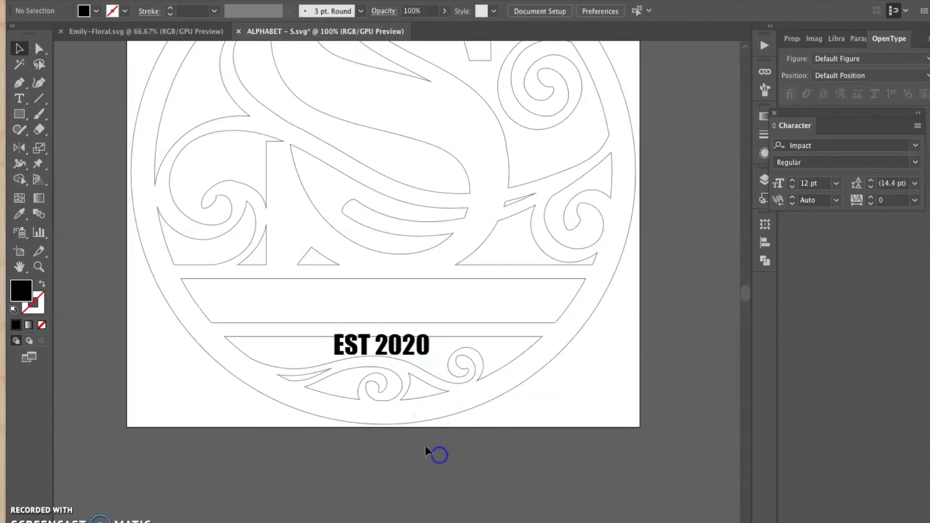
pyautogui.click(396, 367)
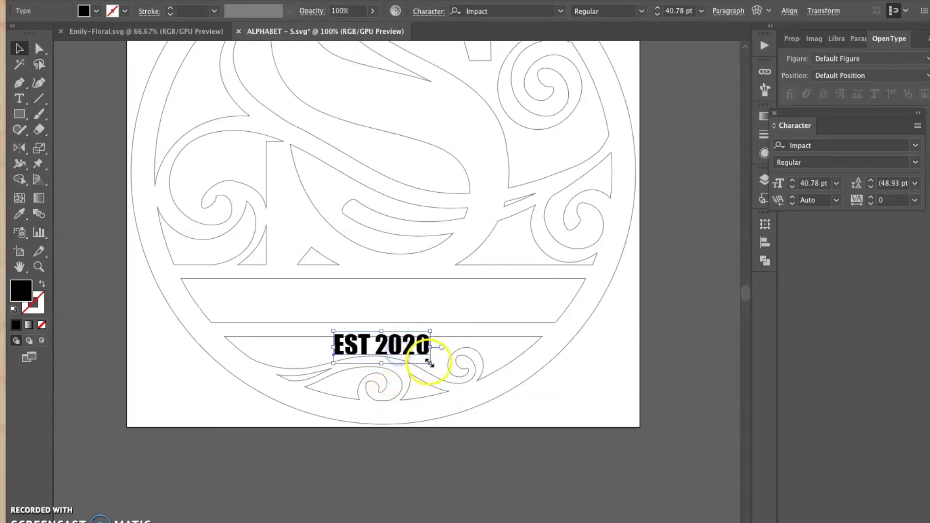
pyautogui.moveTo(429, 362); pyautogui.dragTo(421, 355)
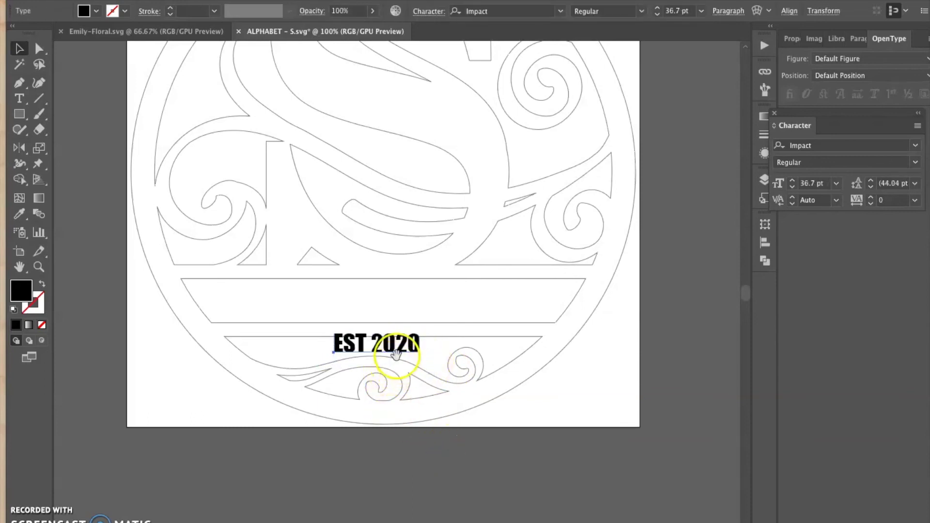
# Widen the EST 2020 letter spacing to tracking 40.
pyautogui.click(871, 197)
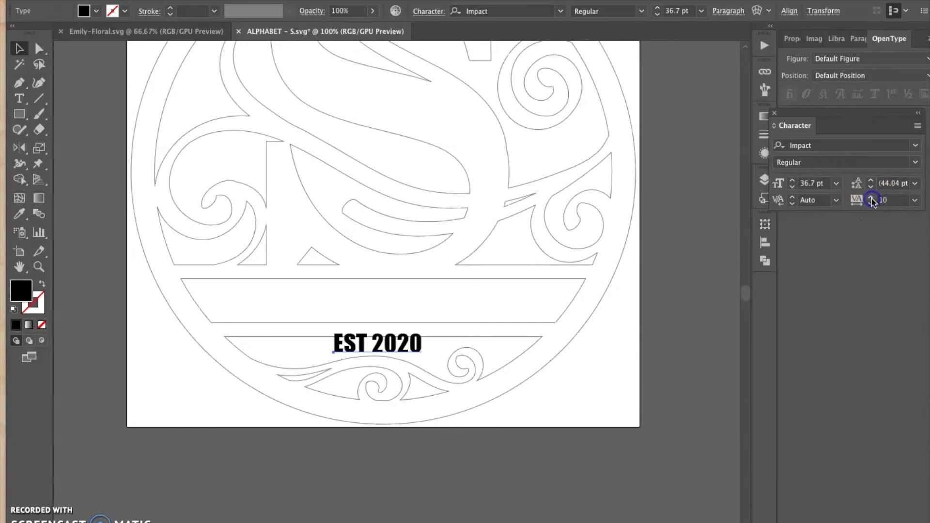
pyautogui.click(871, 197)
pyautogui.click(871, 197)
pyautogui.click(401, 347)
# Nudge EST 2020 slightly down within the band.
pyautogui.hotkey('ctrl', '=')
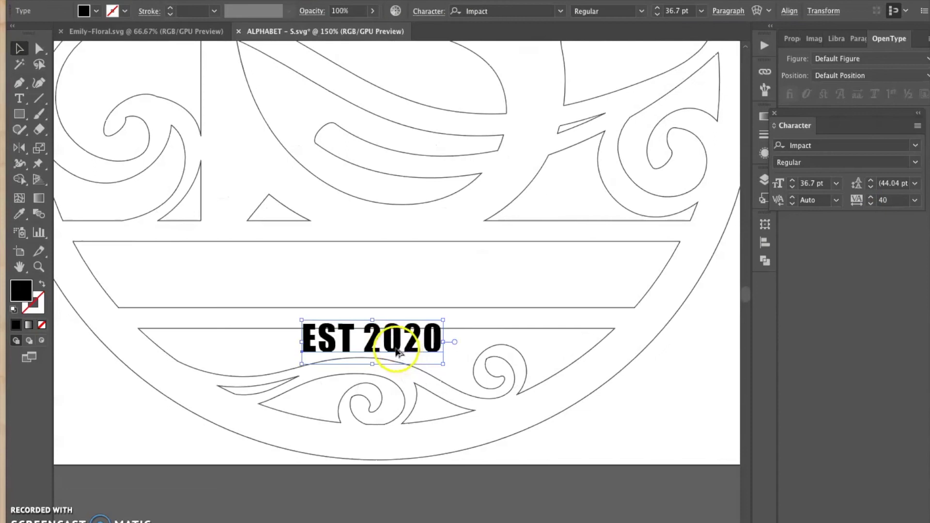
pyautogui.tripleClick(390, 340)
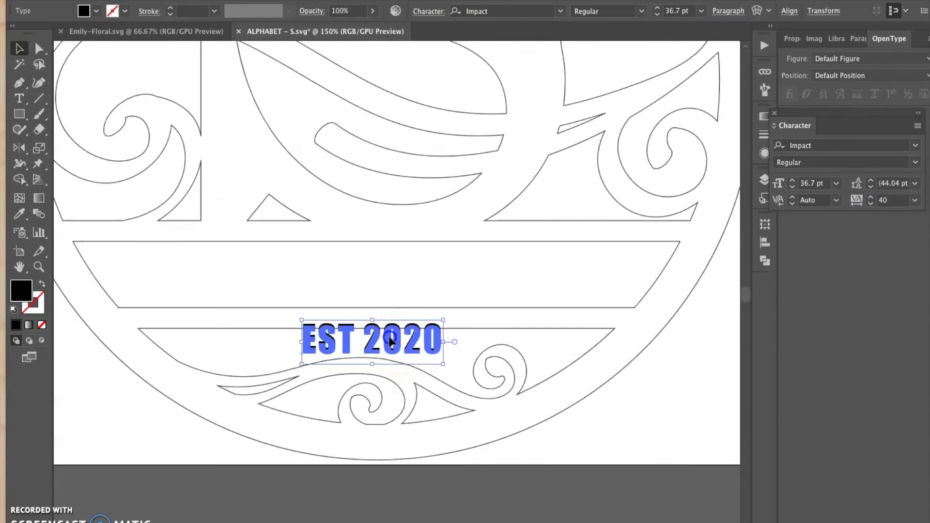
pyautogui.click(409, 353)
pyautogui.press('Down')
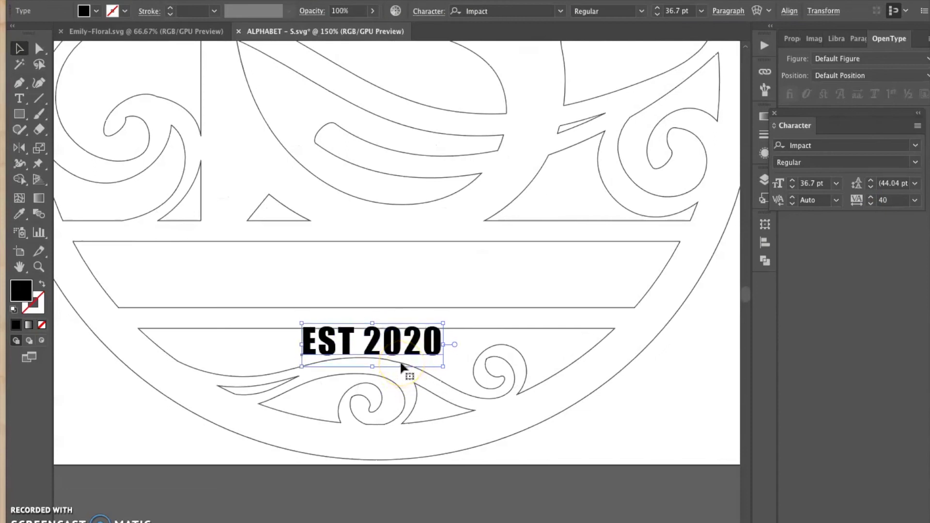
# Select the S artwork group with EST 2020 and apply Horizontal Align Center.
pyautogui.hotkey('ctrl', '-')
pyautogui.hotkey('ctrl', '-')
pyautogui.hotkey('ctrl', '-')
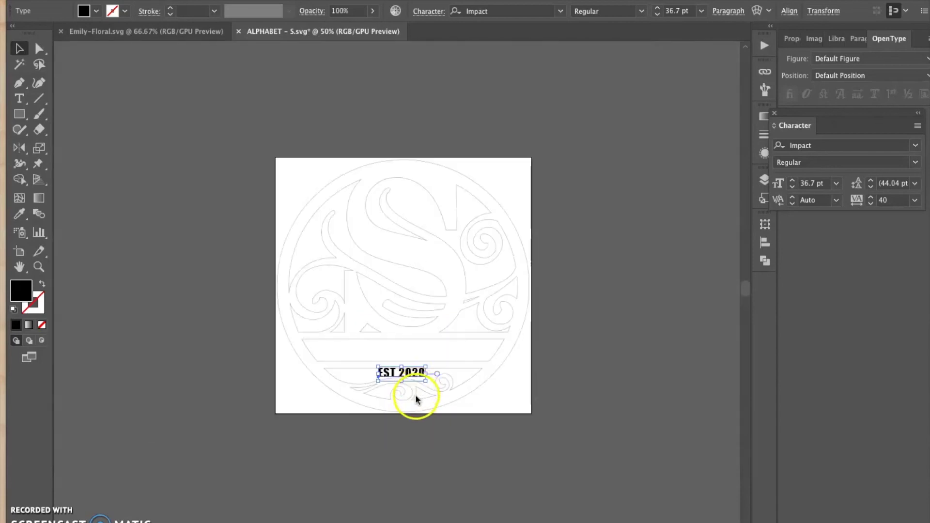
pyautogui.hotkey('ctrl', '1')
pyautogui.click(415, 443)
pyautogui.moveTo(388, 257); pyautogui.dragTo(389, 258)
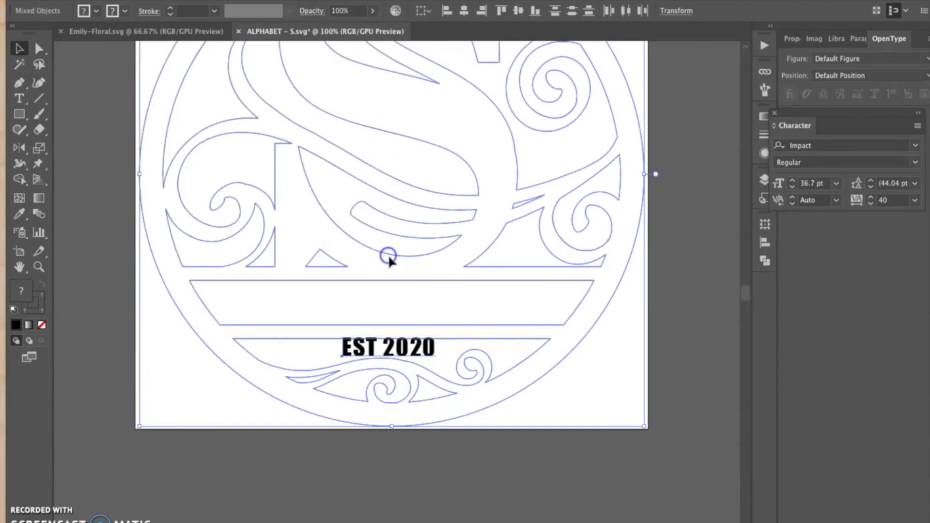
pyautogui.click(418, 465)
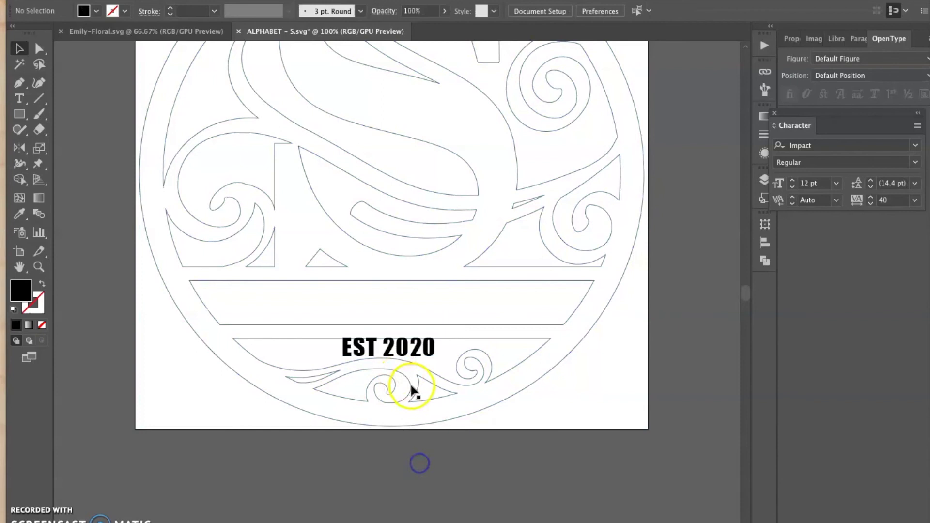
pyautogui.click(415, 386)
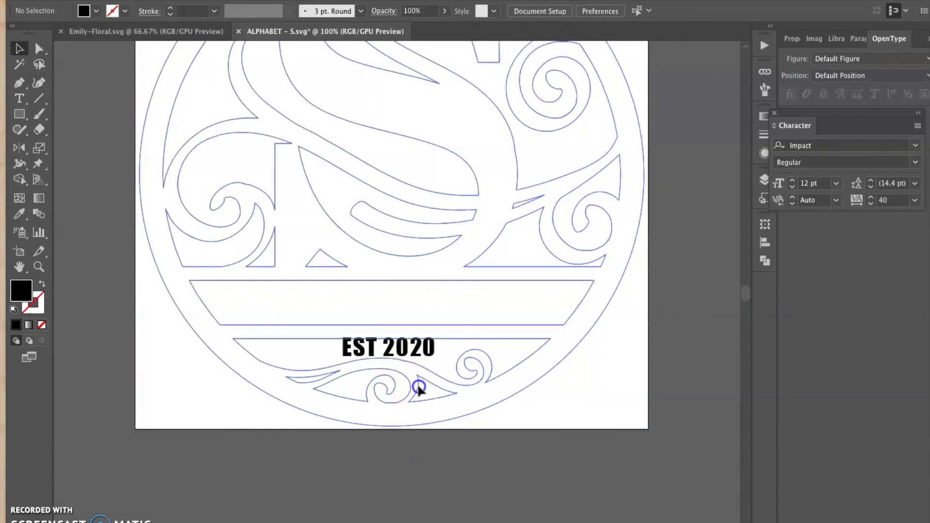
pyautogui.keyDown('shift'); pyautogui.click(390, 350); pyautogui.keyUp('shift')
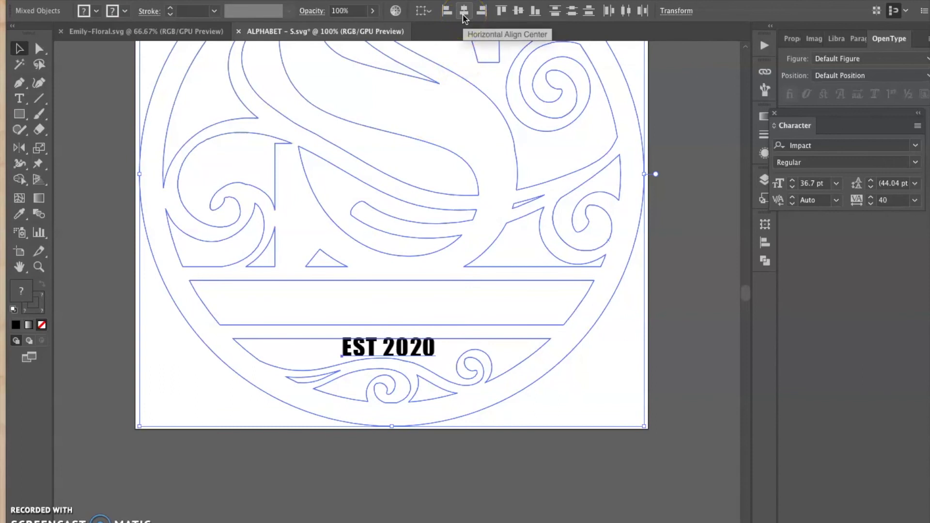
pyautogui.click(464, 18)
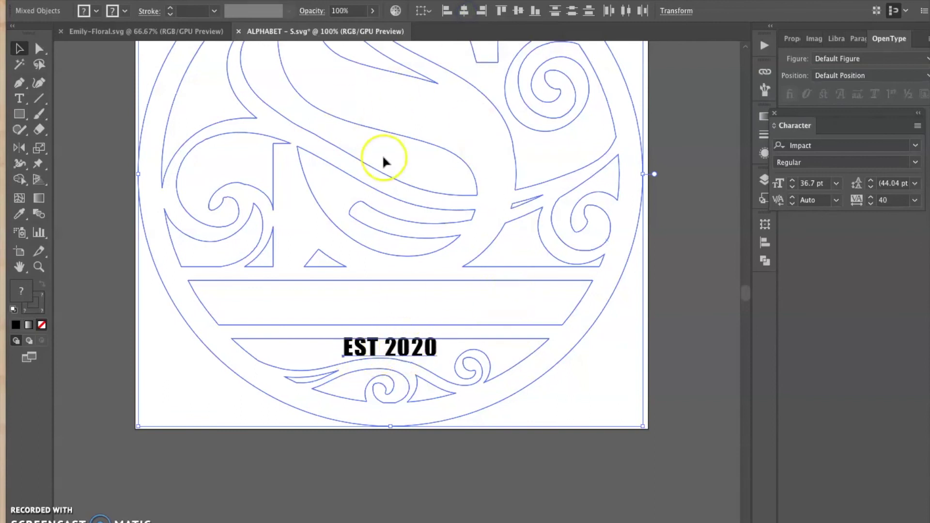
pyautogui.click(517, 484)
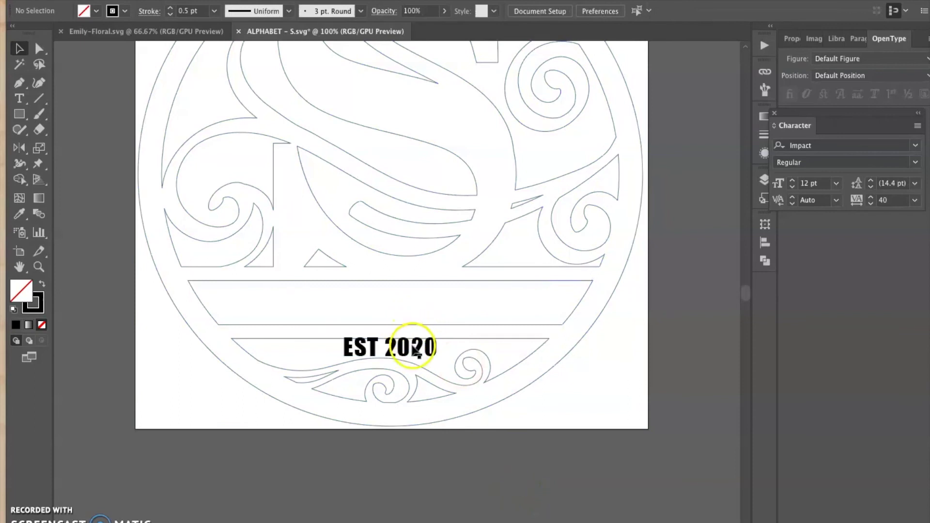
# Convert EST 2020 to outlined shapes with Type > Create Outlines.
pyautogui.click(416, 351)
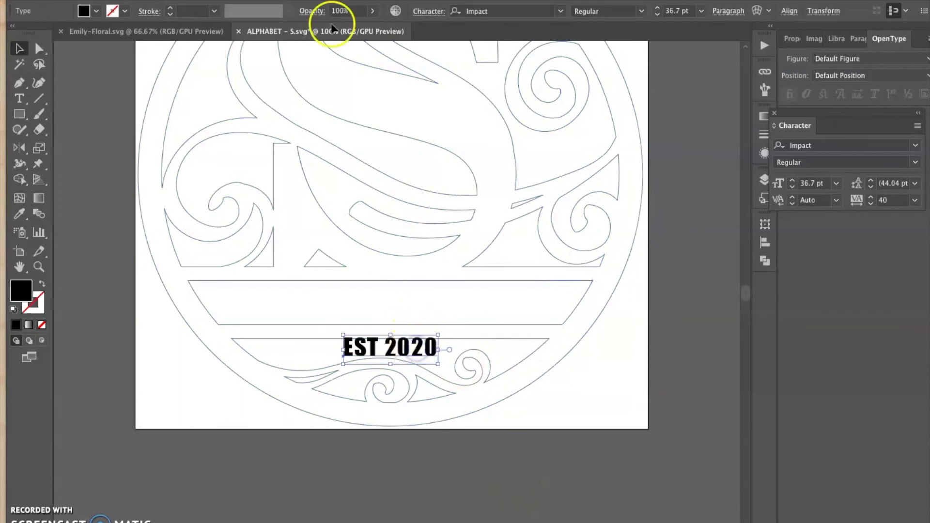
pyautogui.click(219, 2)
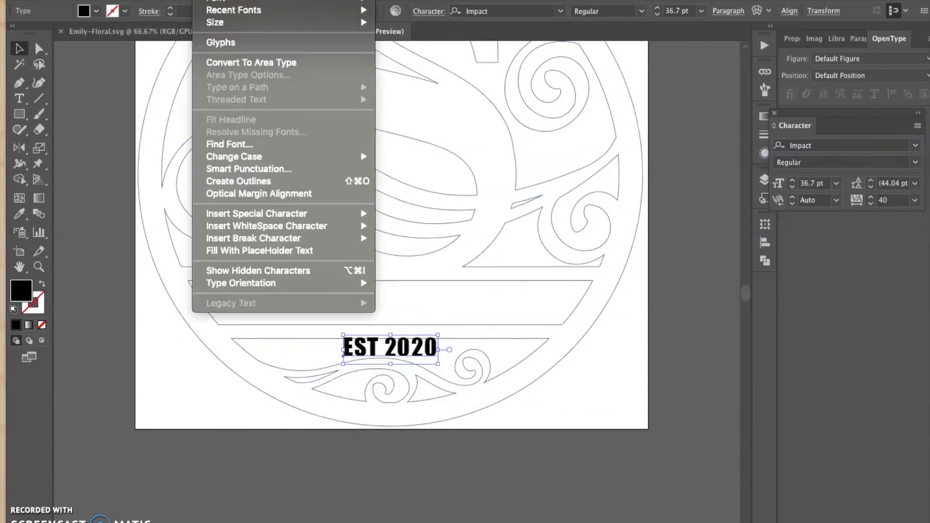
pyautogui.click(247, 181)
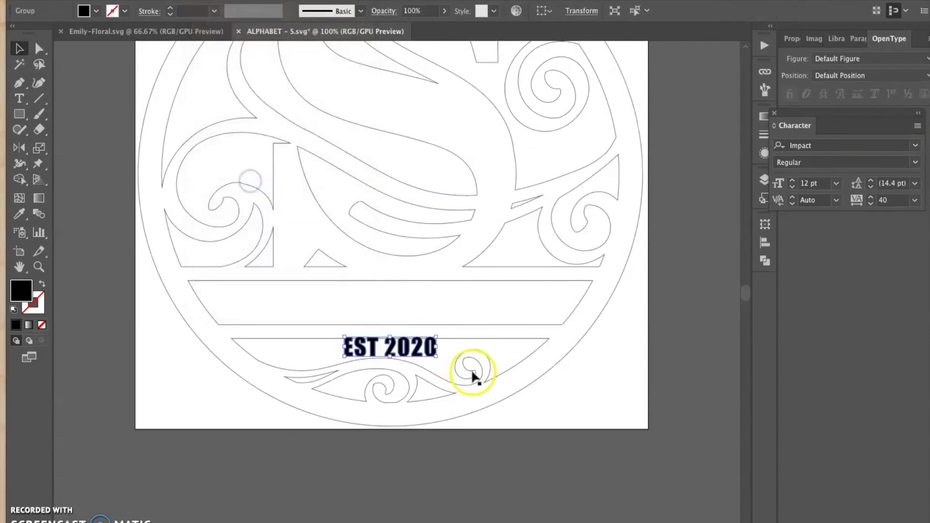
pyautogui.click(504, 451)
pyautogui.click(408, 459)
# Nudge the outlined EST 2020 group down until its base touches the swirl border.
pyautogui.click(374, 281)
pyautogui.scroll(5, 374, 342)
pyautogui.scroll(-3, 387, 353)
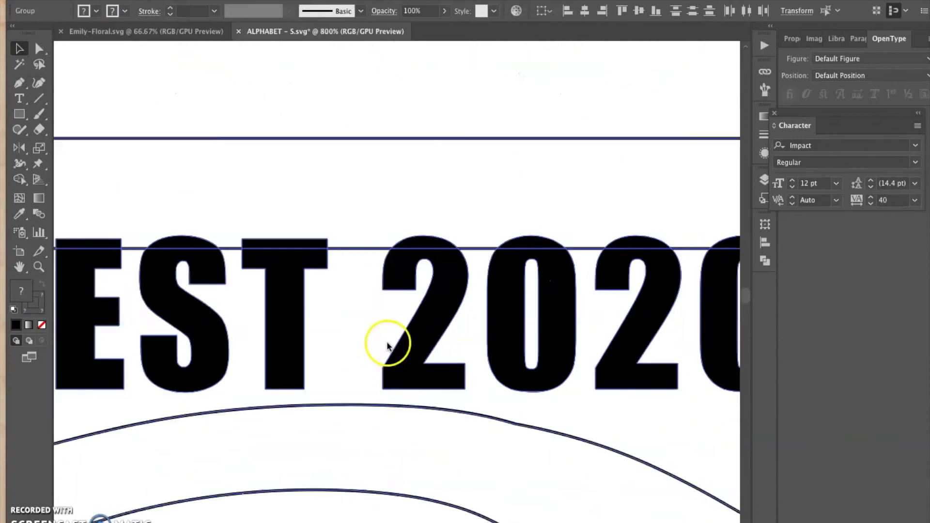
pyautogui.click(385, 322)
pyautogui.click(419, 320)
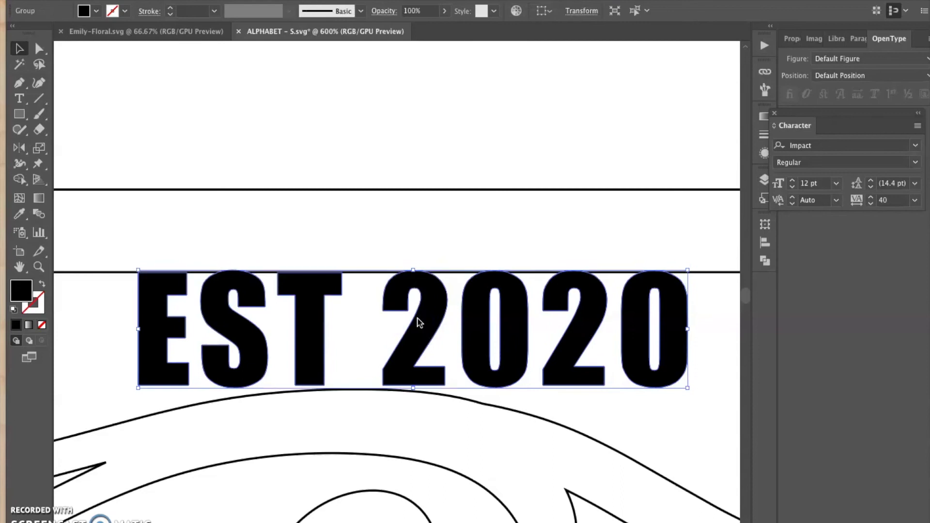
pyautogui.moveTo(395, 284); pyautogui.dragTo(376, 294)
pyautogui.scroll(-2, 376, 294)
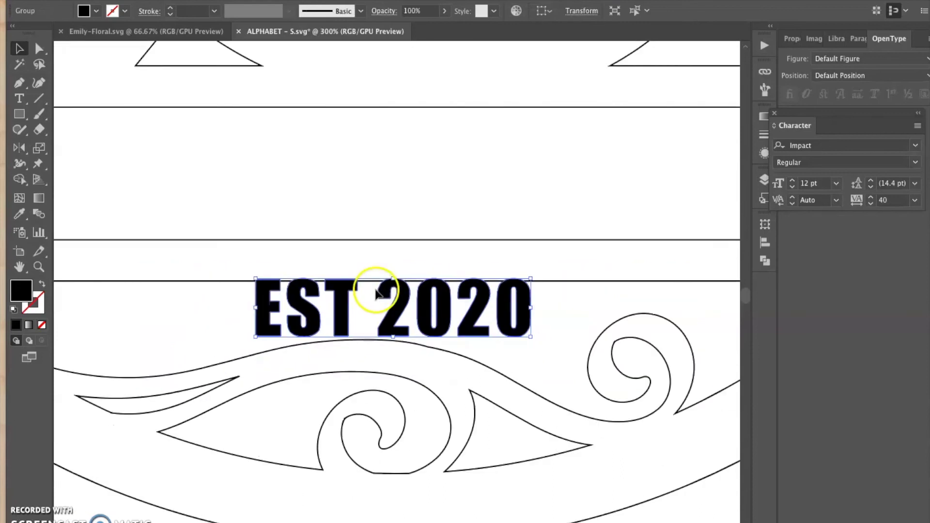
pyautogui.scroll(-2, 376, 294)
pyautogui.moveTo(415, 441); pyautogui.dragTo(380, 245)
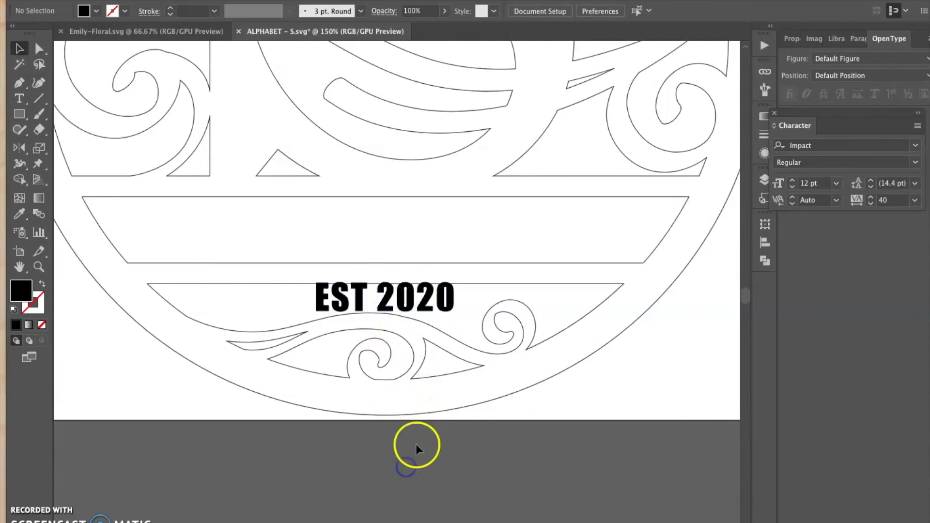
pyautogui.click(422, 317)
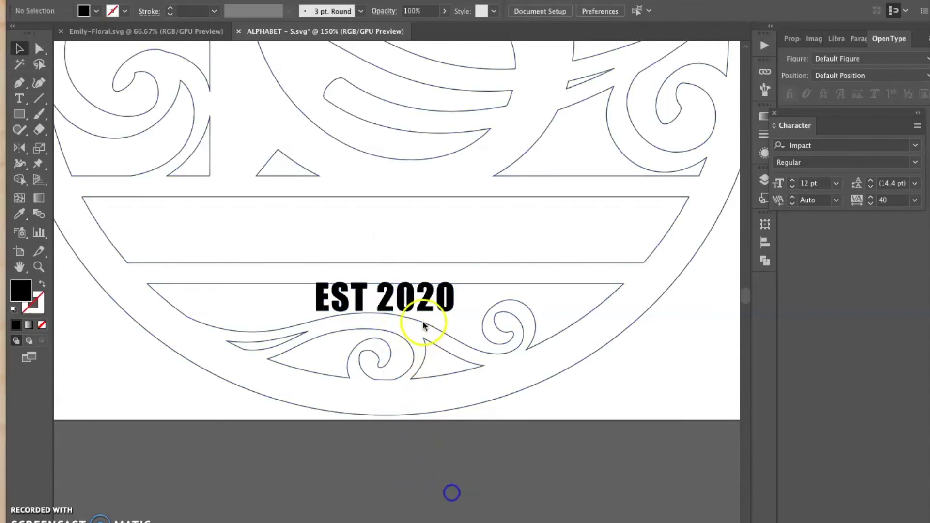
# Select the EST 2020 group with the monogram artwork and merge them with Pathfinder Unite.
pyautogui.click(409, 440)
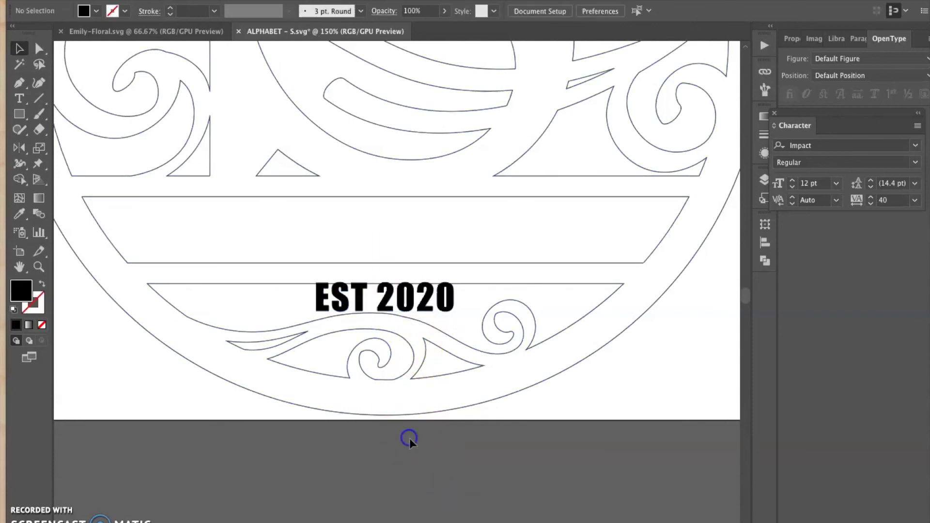
pyautogui.moveTo(408, 440); pyautogui.dragTo(371, 266)
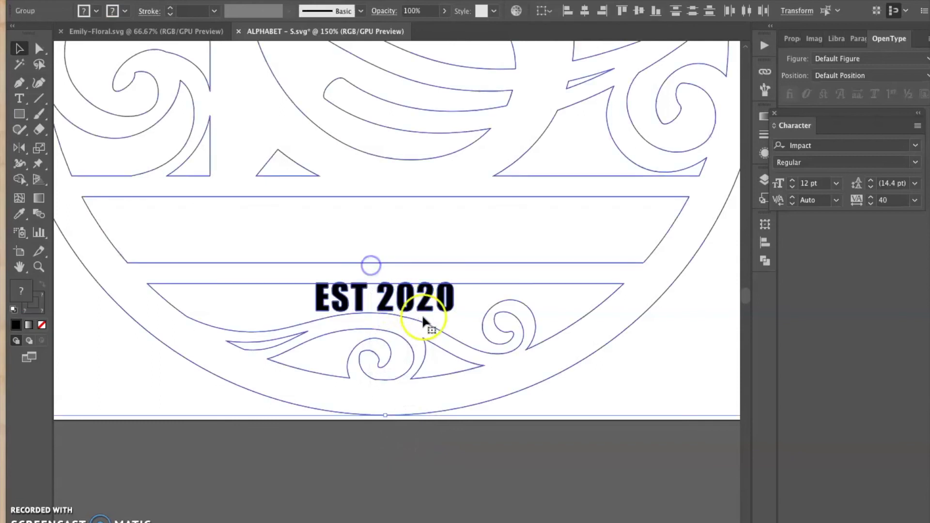
pyautogui.click(494, 482)
pyautogui.moveTo(443, 487)
pyautogui.mouseDown()
pyautogui.moveTo(349, 306)
pyautogui.moveTo(408, 388)
pyautogui.mouseUp()
pyautogui.click(443, 446)
pyautogui.click(388, 306)
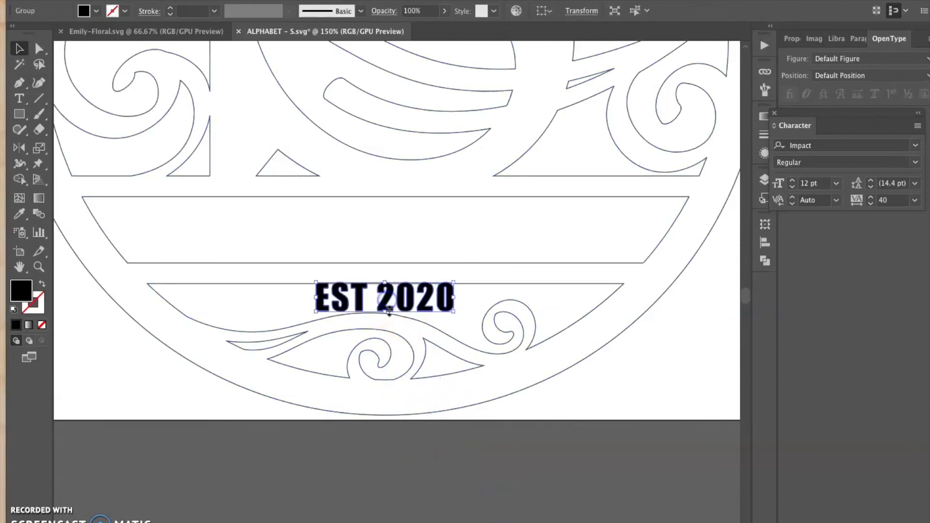
pyautogui.keyDown('shift'); pyautogui.click(305, 337); pyautogui.keyUp('shift')
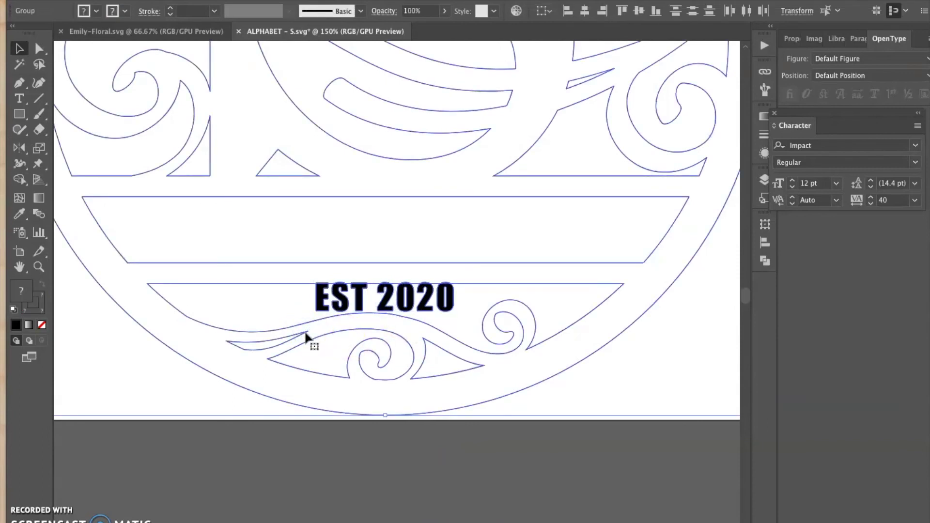
pyautogui.click(765, 262)
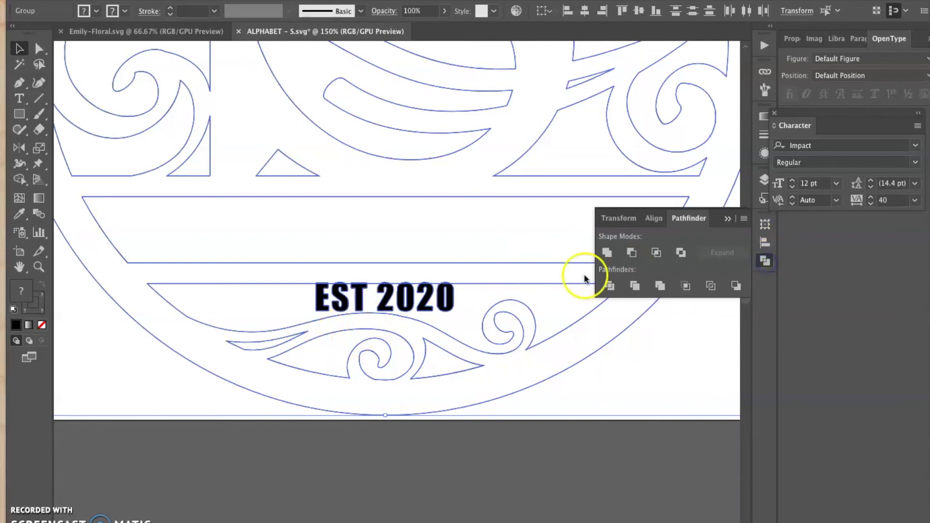
pyautogui.click(607, 253)
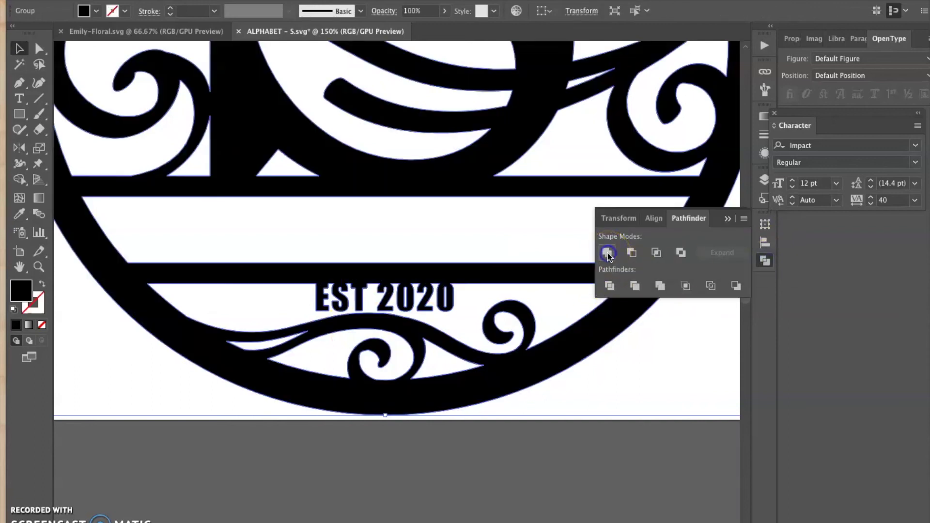
pyautogui.click(494, 446)
pyautogui.scroll(2, 451, 280)
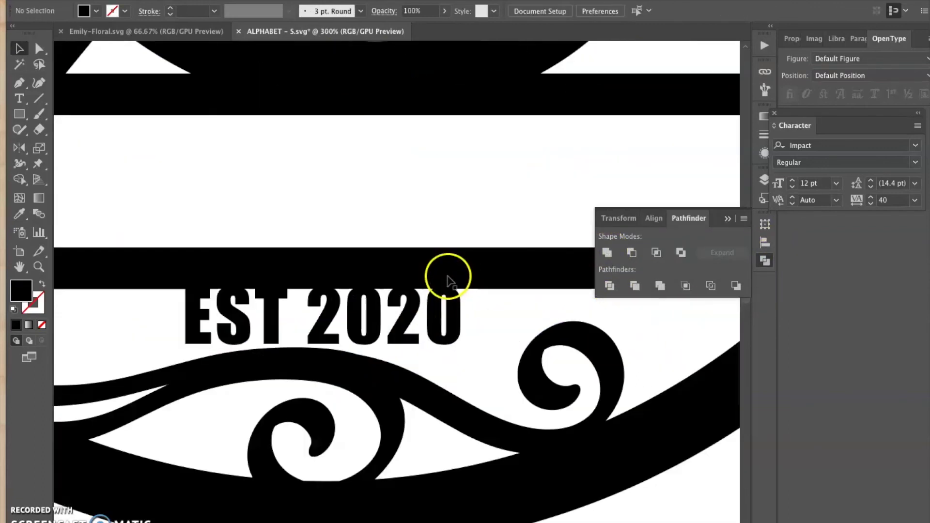
pyautogui.scroll(-1, 440, 244)
pyautogui.scroll(1, 438, 246)
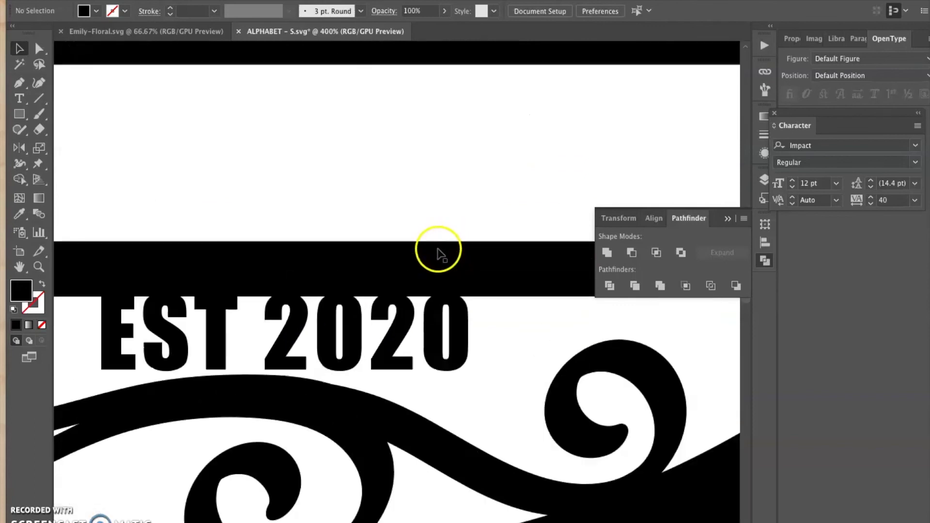
pyautogui.scroll(-4, 436, 250)
pyautogui.scroll(-3, 436, 250)
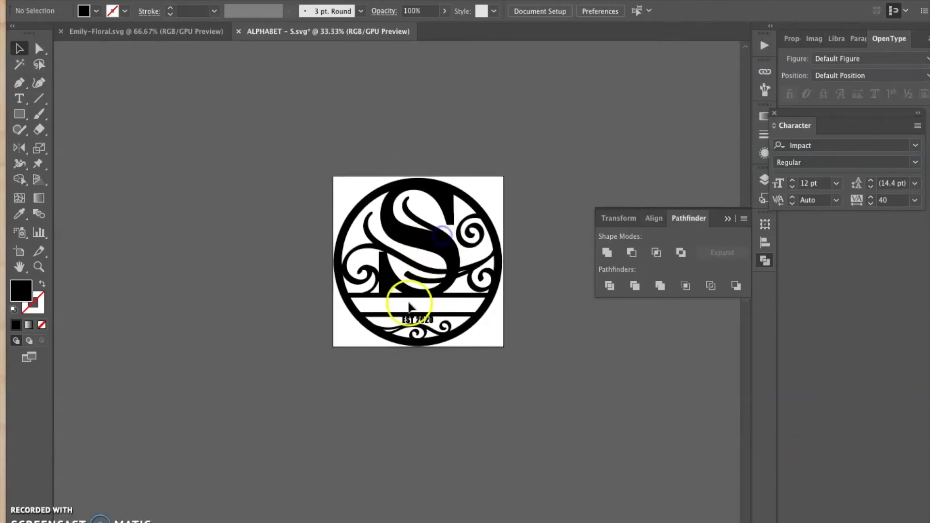
pyautogui.scroll(2, 408, 316)
pyautogui.scroll(1, 409, 321)
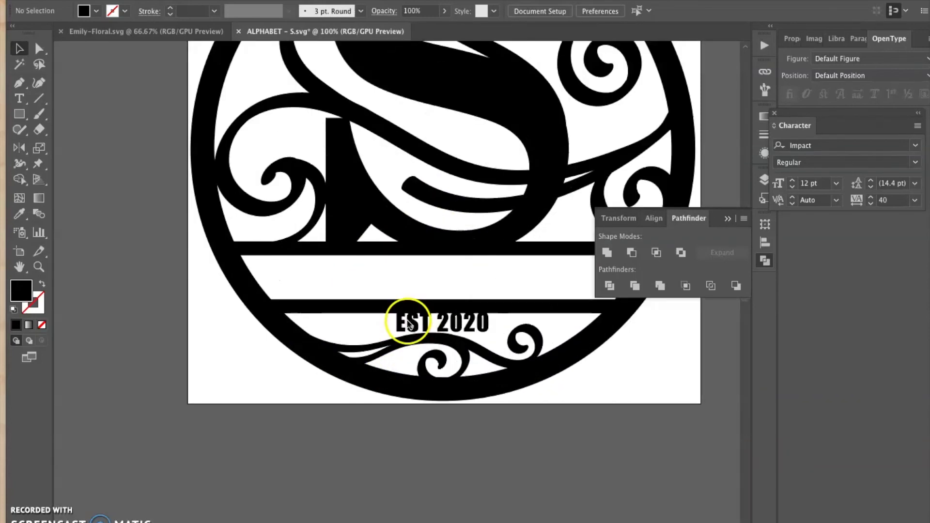
pyautogui.click(450, 325)
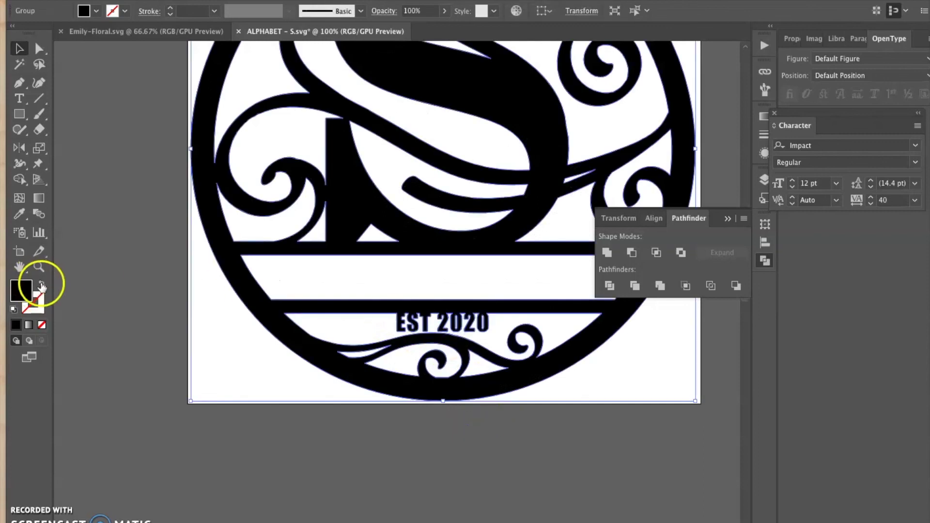
# Swap the monogram's fill and stroke and set the stroke weight to 0.5 pt.
pyautogui.click(42, 284)
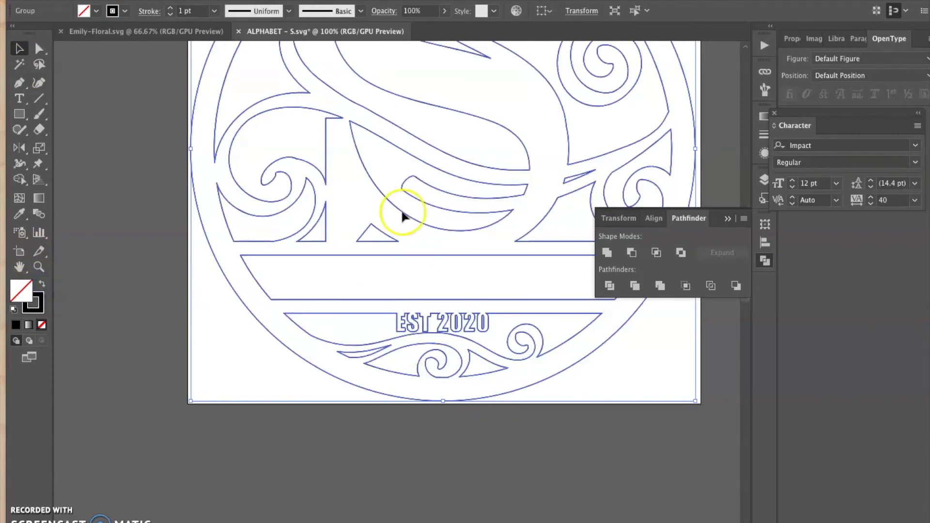
pyautogui.click(170, 14)
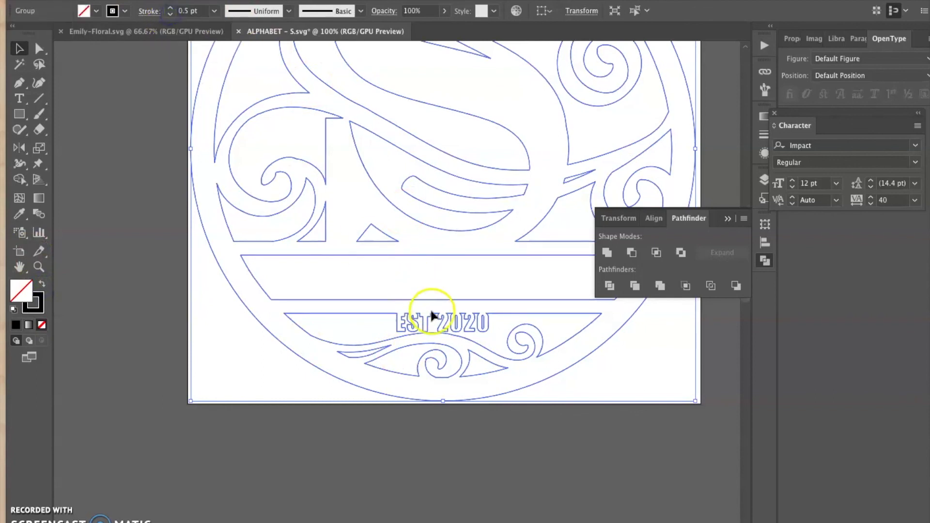
pyautogui.scroll(2, 429, 309)
pyautogui.scroll(1, 437, 320)
pyautogui.scroll(1, 497, 308)
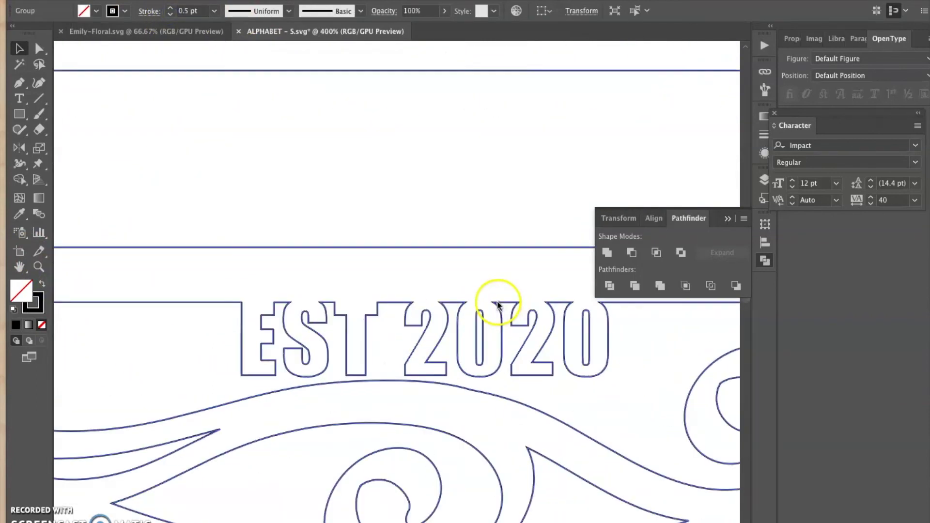
pyautogui.scroll(1, 497, 307)
pyautogui.click(474, 284)
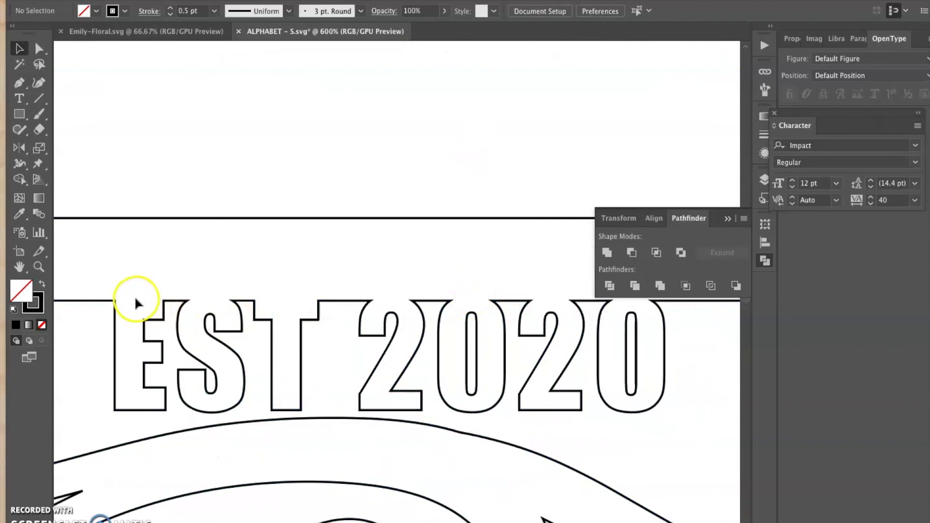
pyautogui.scroll(-1, 415, 312)
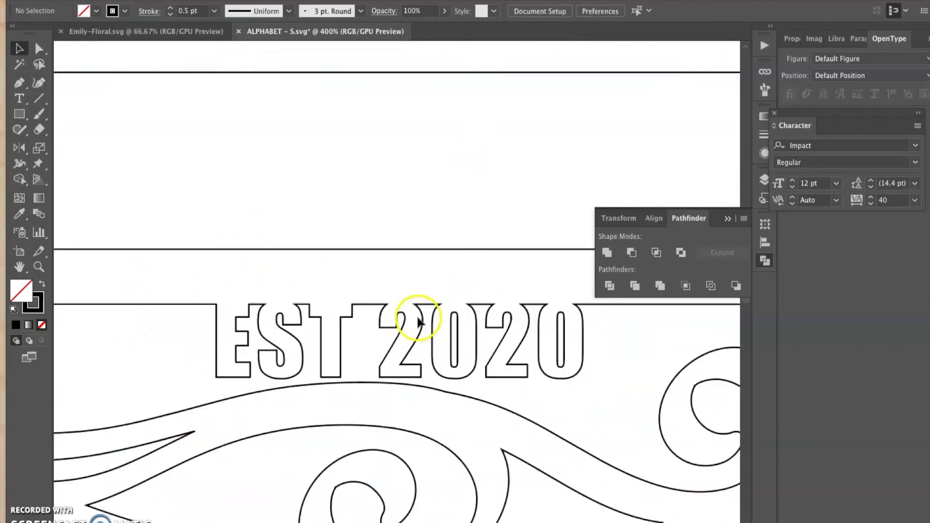
pyautogui.scroll(-3, 415, 320)
pyautogui.scroll(-1, 415, 322)
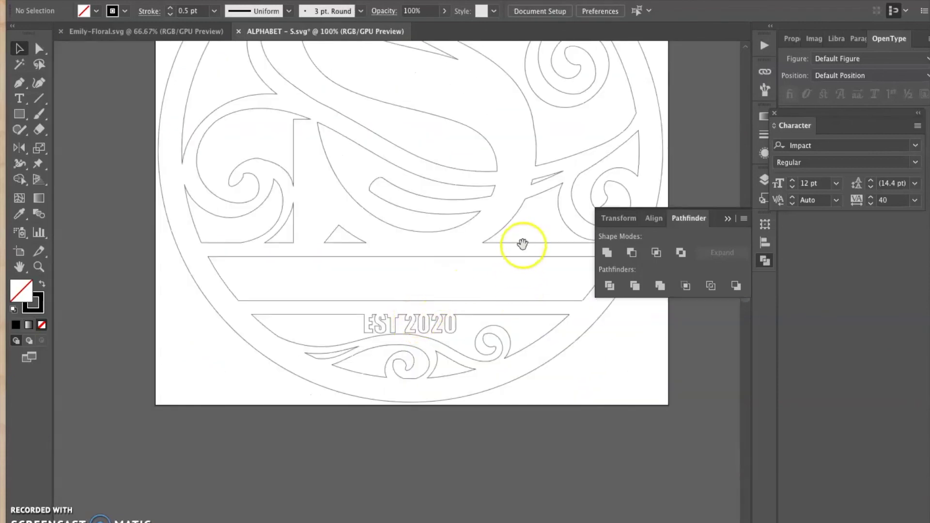
pyautogui.moveTo(525, 234); pyautogui.dragTo(511, 349)
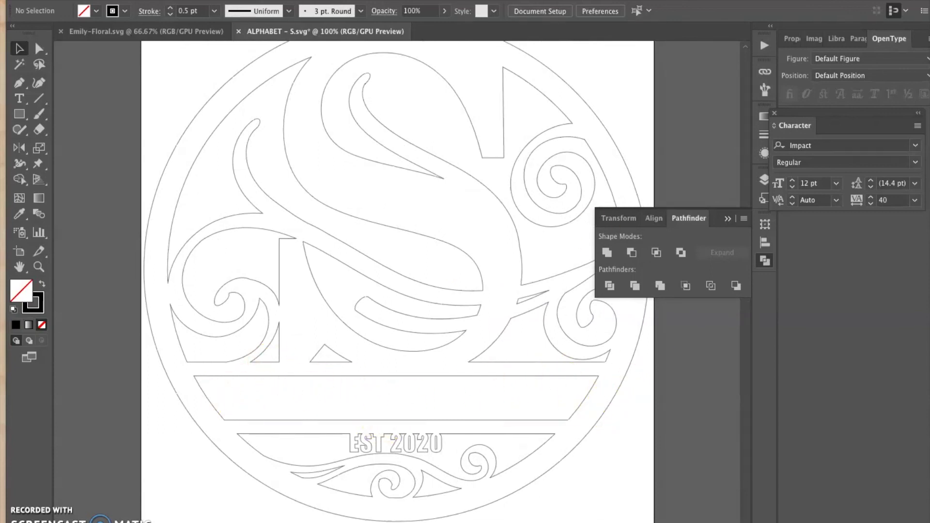
# Dismiss the File menu and minimize the Illustrator window to the desktop.
pyautogui.click(117, 0)
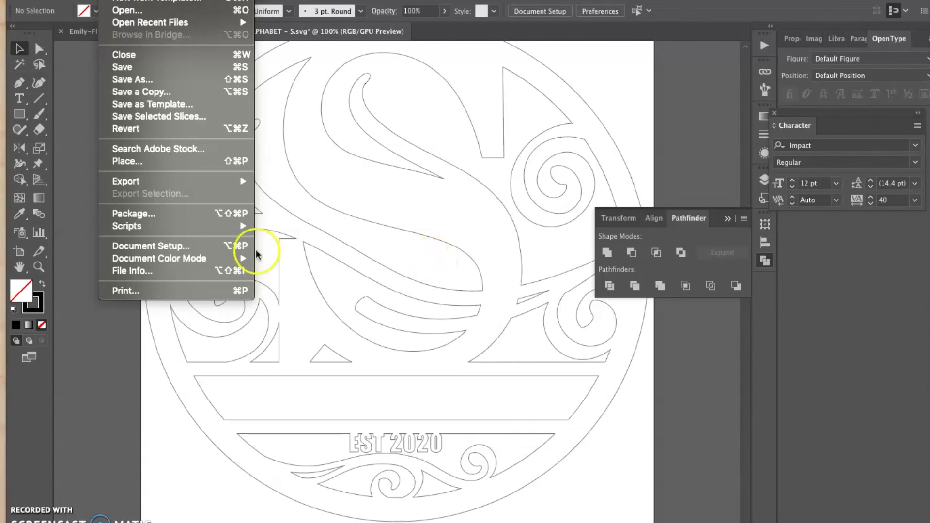
pyautogui.click(93, 209)
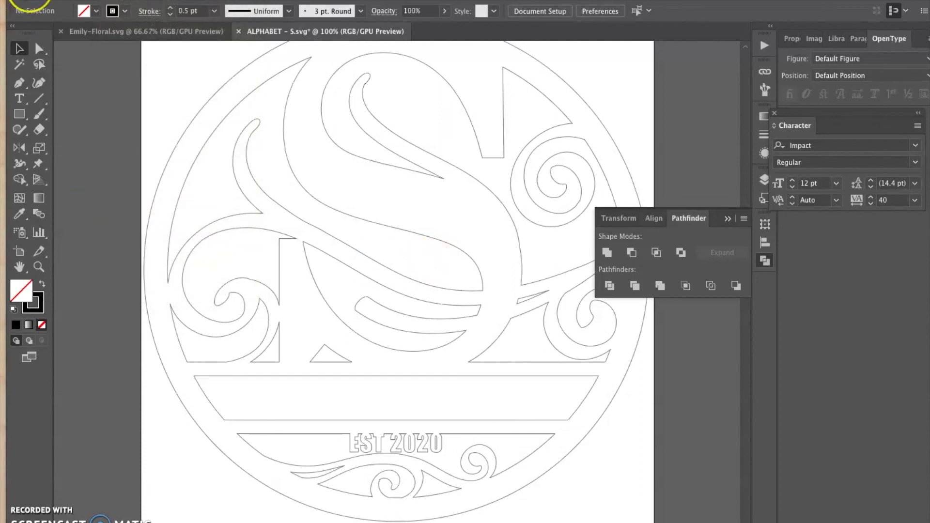
pyautogui.click(23, 2)
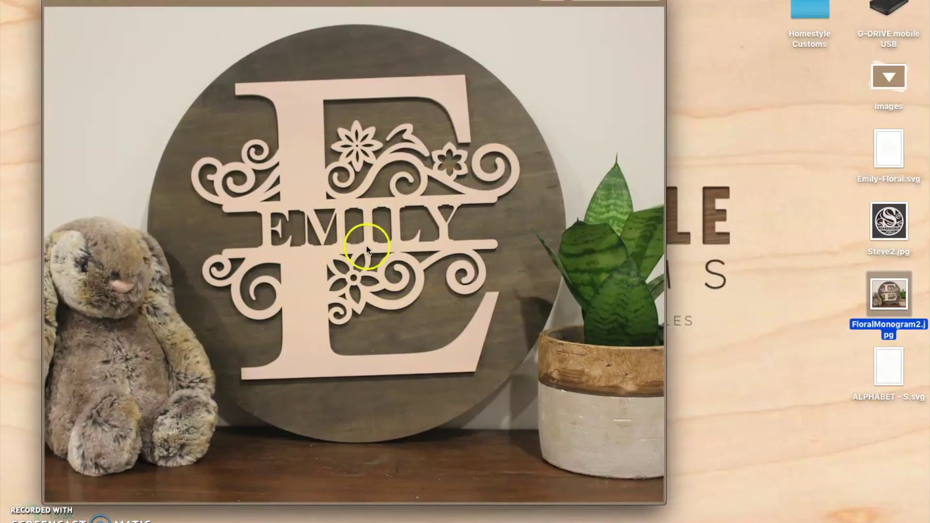
# Close the FloralMonogram2.jpg preview and deselect the photo on the desktop.
pyautogui.press('space')
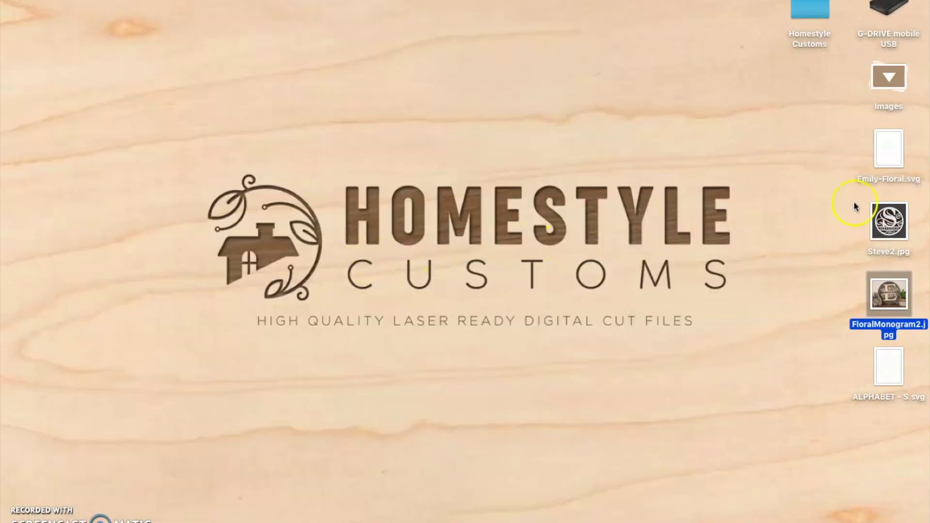
pyautogui.click(674, 184)
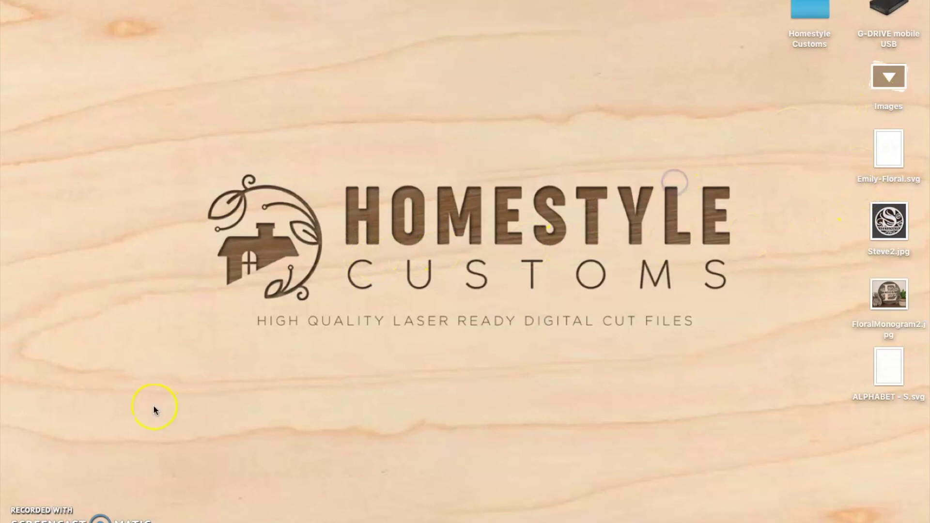